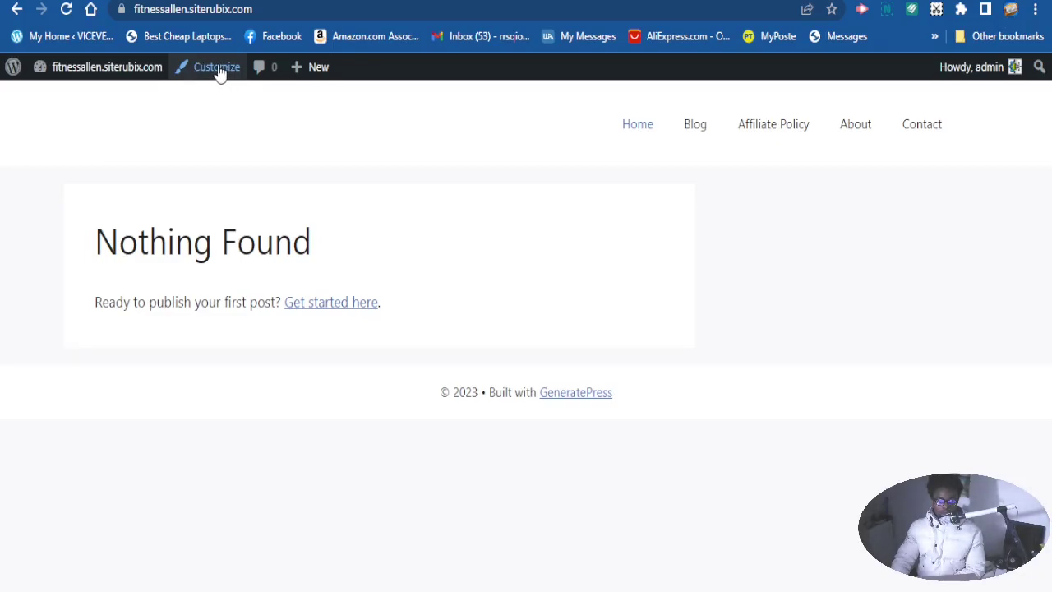
- Go from the admin Dashboard to Appearance > Customize and open the Site Identity section
{"action": "mouse_move", "coordinate": [94, 73]}
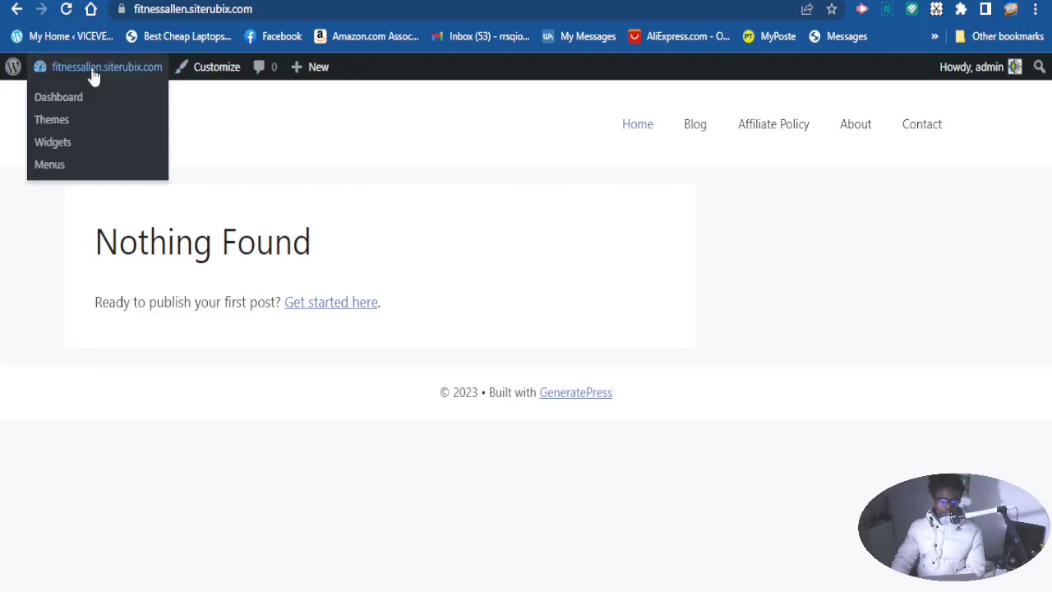
{"action": "left_click", "coordinate": [54, 100]}
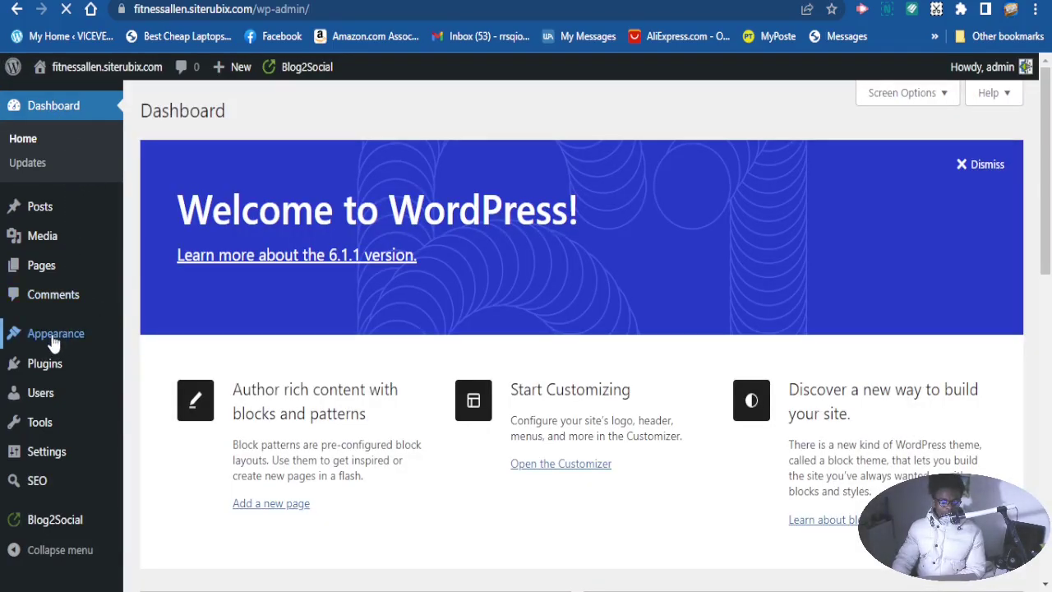
{"action": "mouse_move", "coordinate": [57, 341]}
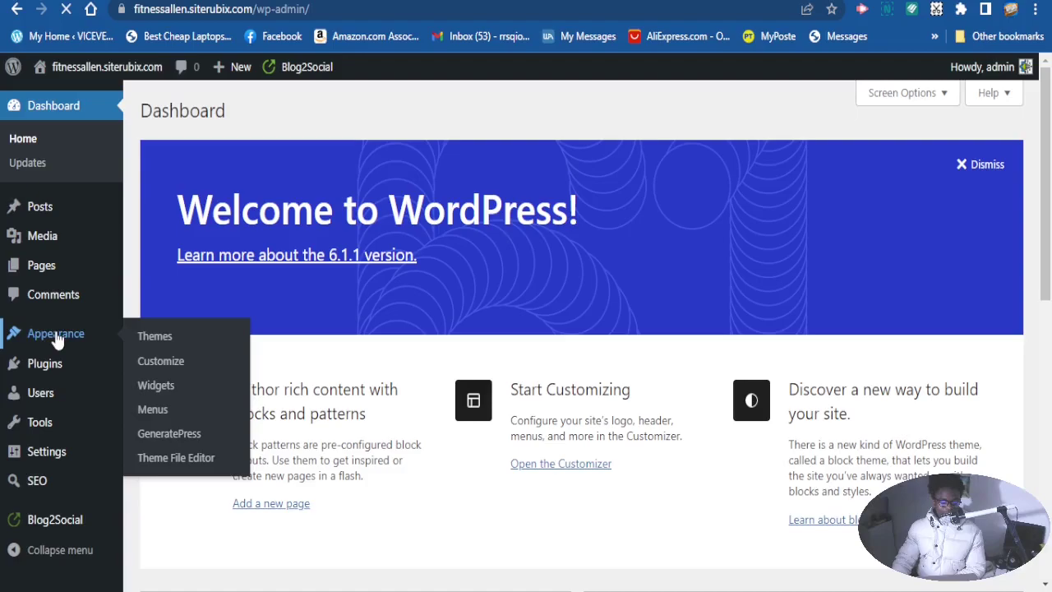
{"action": "left_click", "coordinate": [154, 360]}
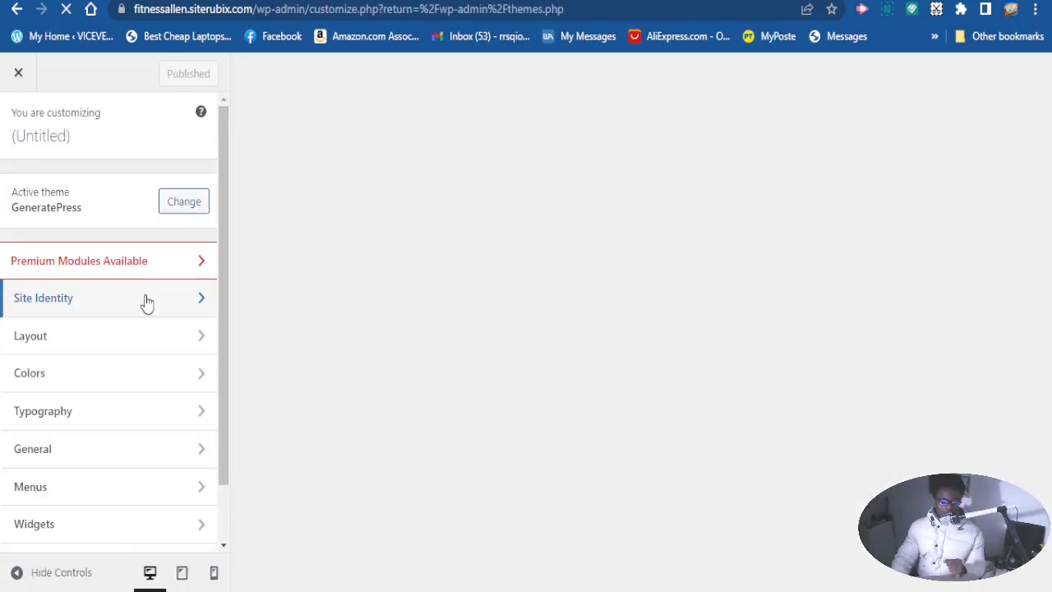
{"action": "left_click", "coordinate": [145, 303]}
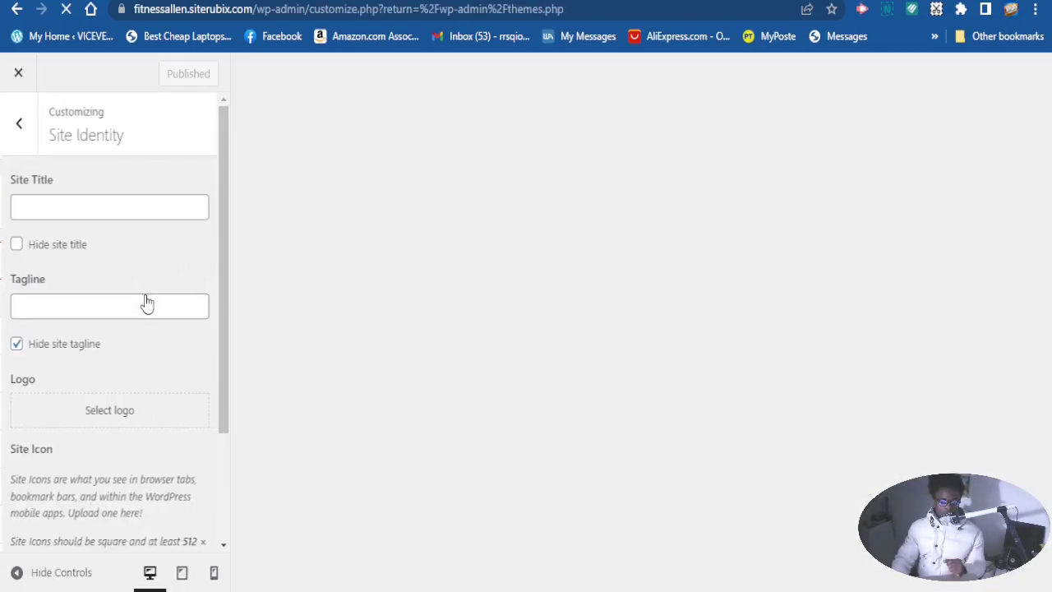
{"action": "left_click", "coordinate": [64, 207]}
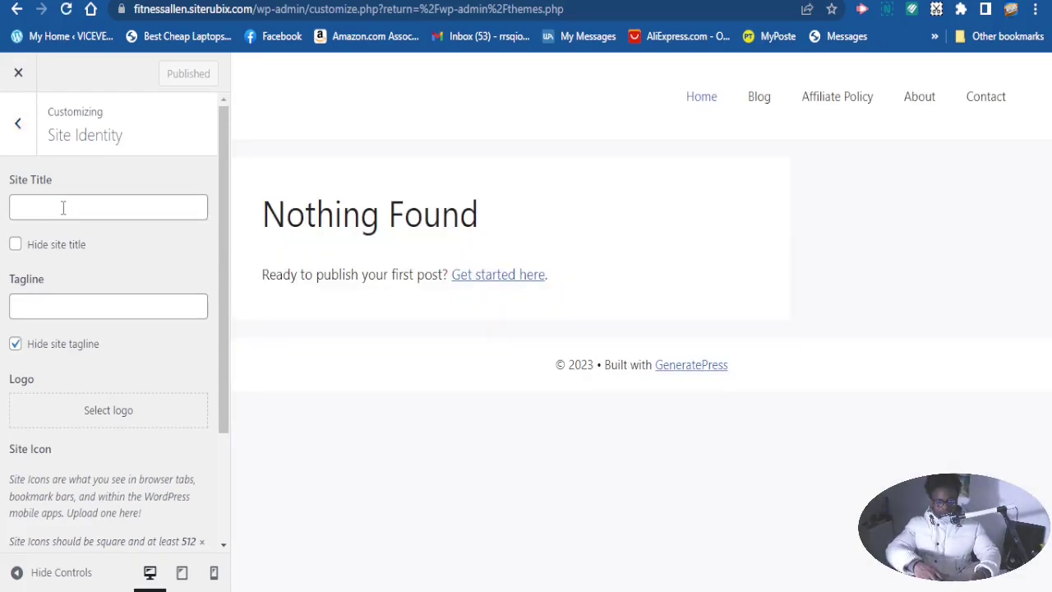
- Enter 'Fitness Allen' as the Site Title, fixing a typo, then select the title text
{"action": "left_click", "coordinate": [63, 207]}
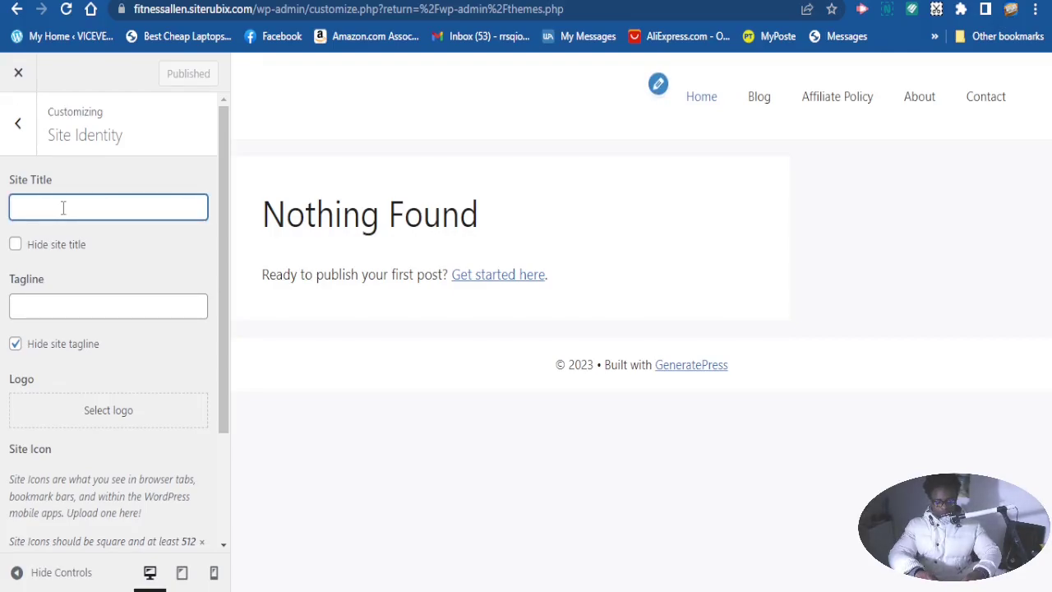
{"action": "type", "text": "FIT"}
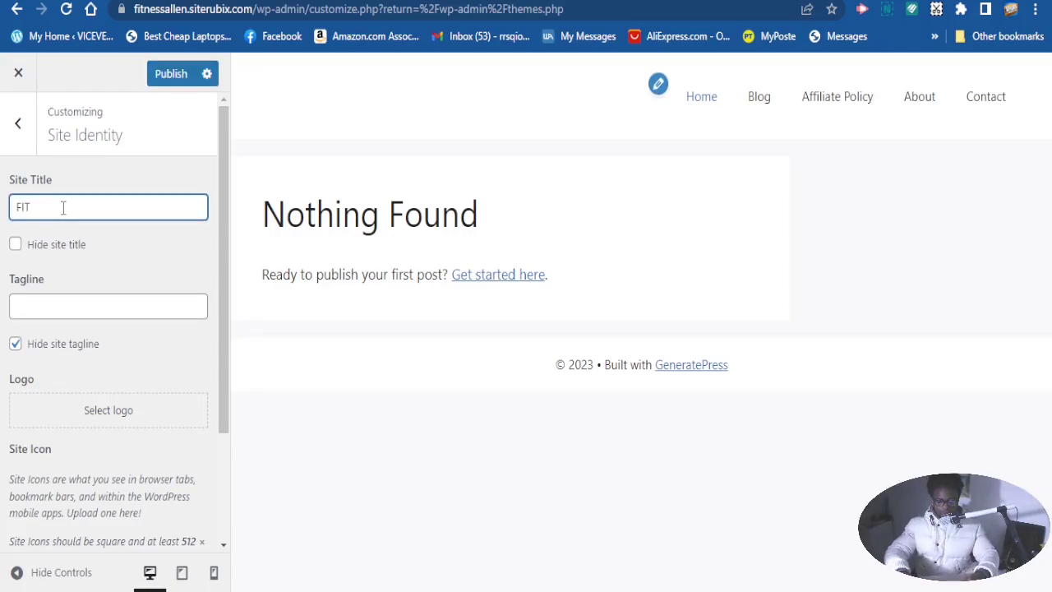
{"action": "key", "text": "BackSpace"}
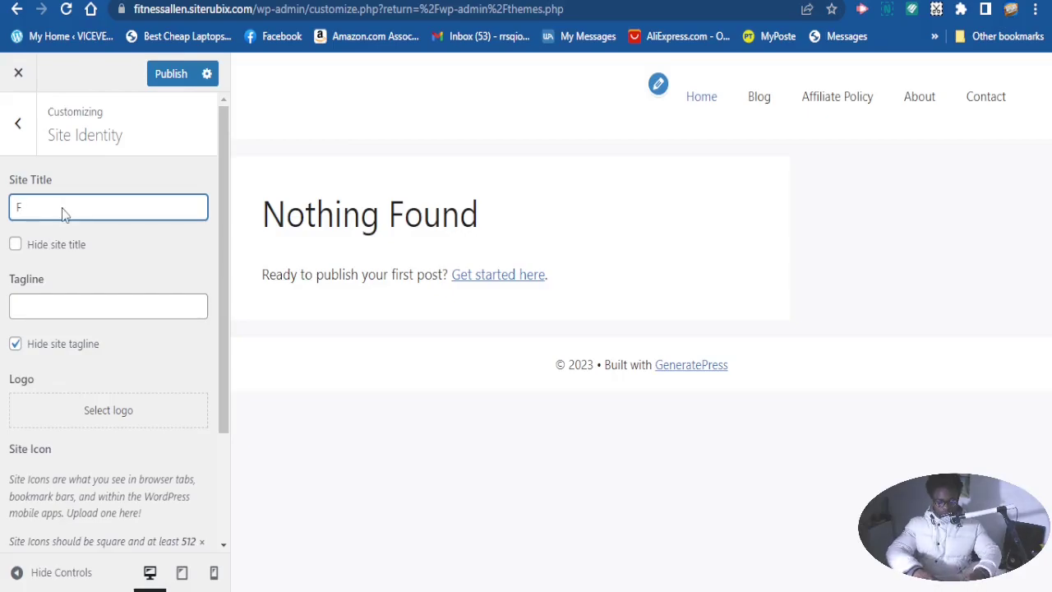
{"action": "type", "text": "itness "}
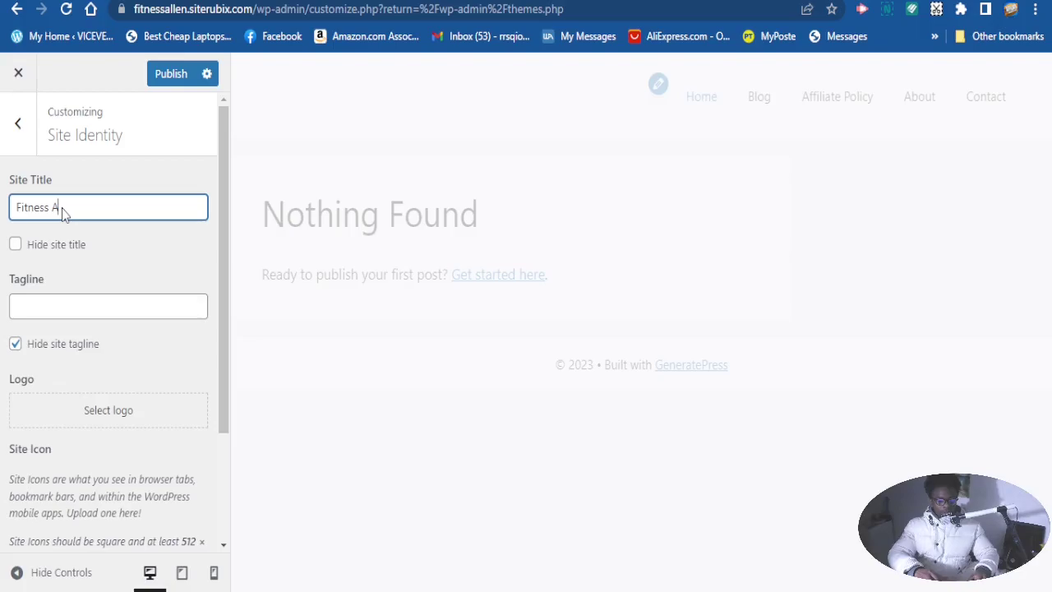
{"action": "type", "text": "Allen"}
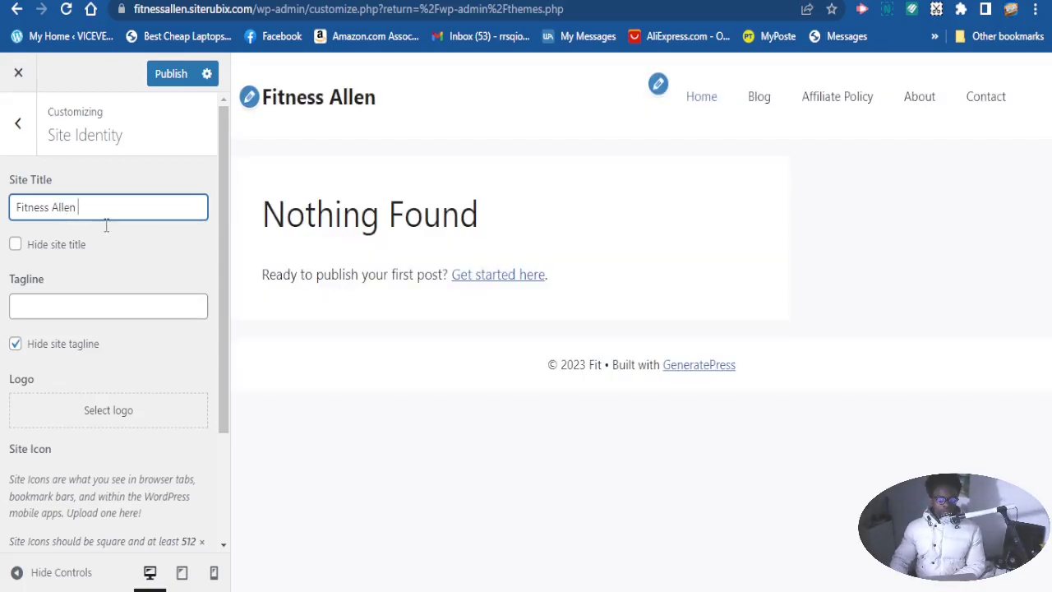
{"action": "left_click", "coordinate": [50, 305]}
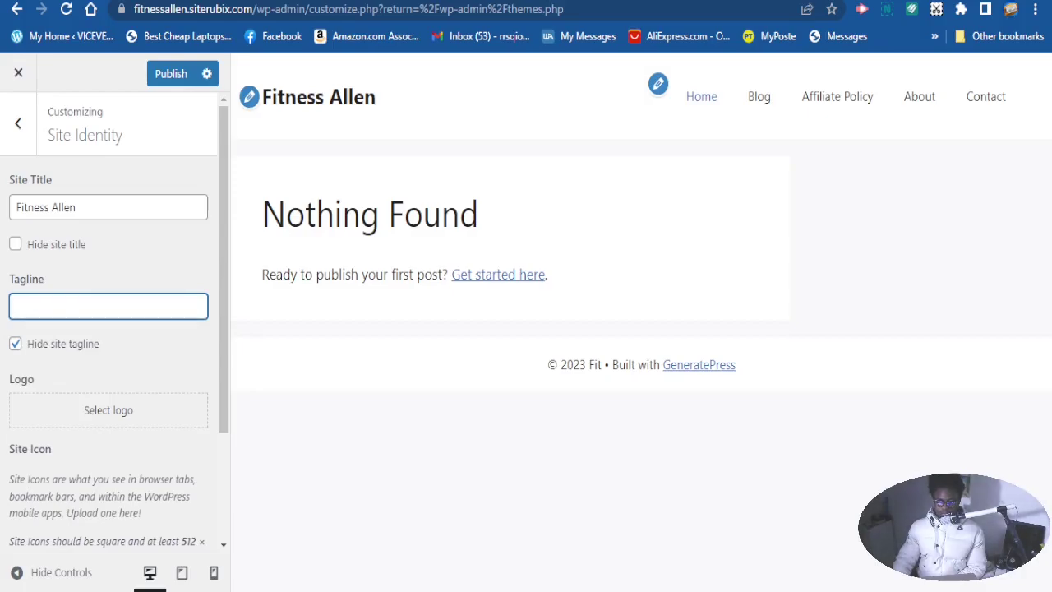
{"action": "left_click_drag", "start_coordinate": [77, 208], "coordinate": [12, 215]}
{"action": "key", "text": "ctrl+c"}
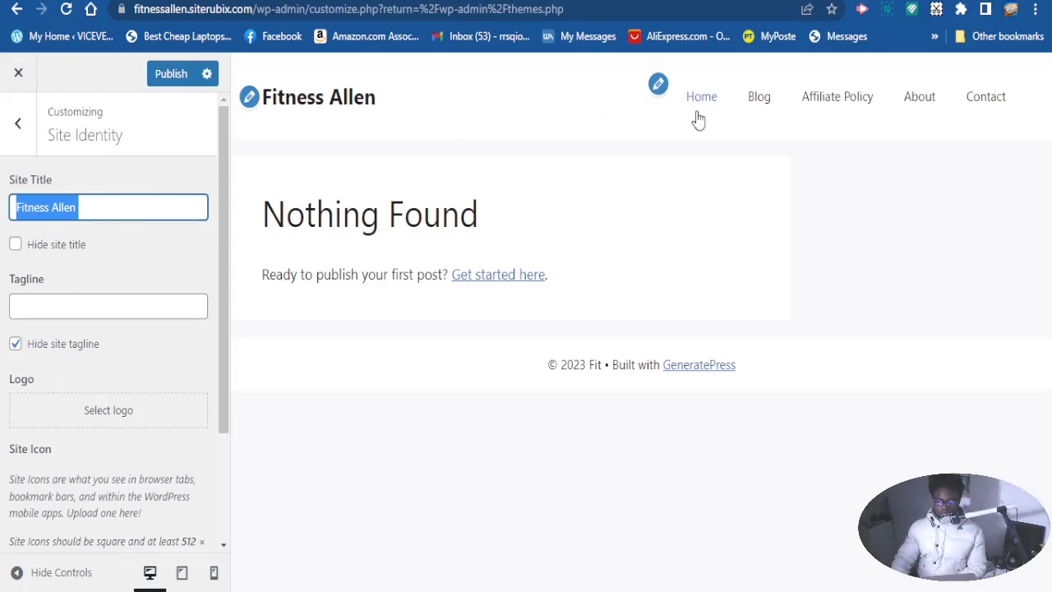
- Generate slogans in Designhill Slogan Maker using the keyword 'Fitness Allen'
{"action": "key", "text": "ctrl+Tab"}
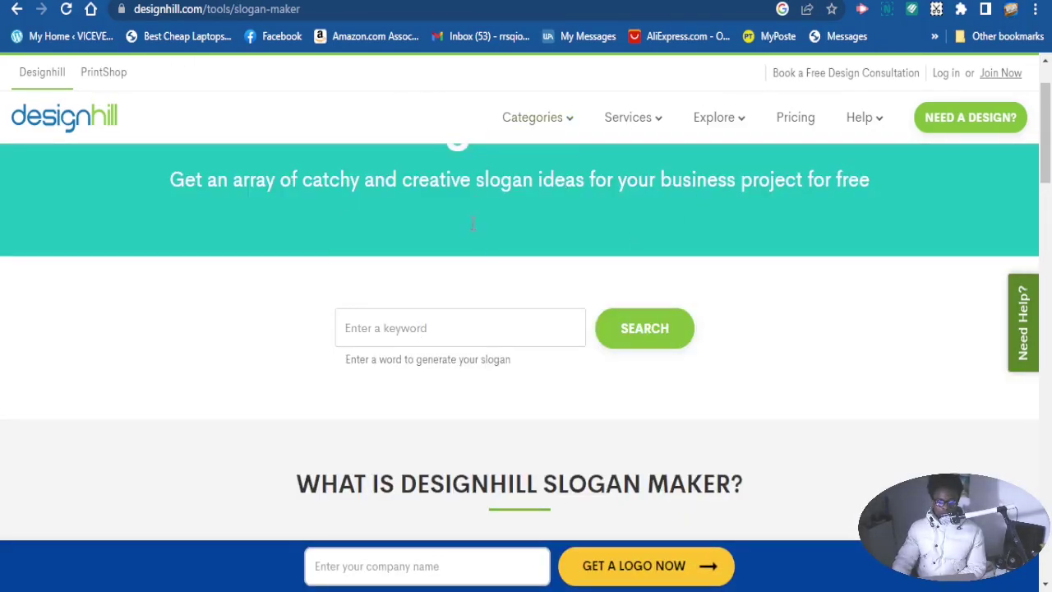
{"action": "left_click", "coordinate": [424, 329]}
{"action": "key", "text": "ctrl+v"}
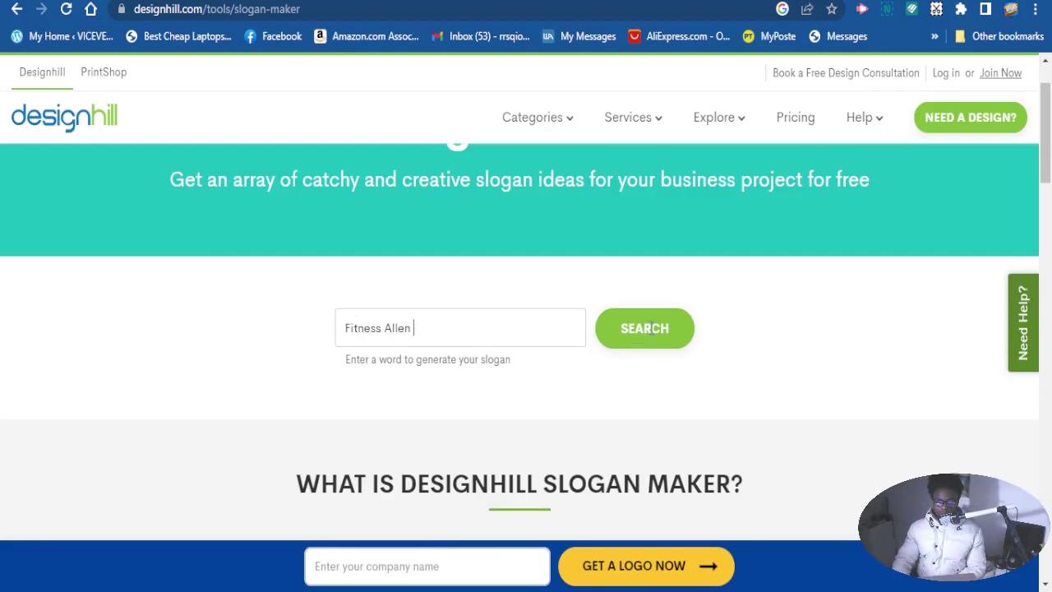
{"action": "left_click", "coordinate": [636, 333]}
- Copy the slogan 'Just for the Taste of Fitness Allen' from the results
{"action": "scroll", "coordinate": [597, 367], "scroll_direction": "down", "scroll_amount": 2}
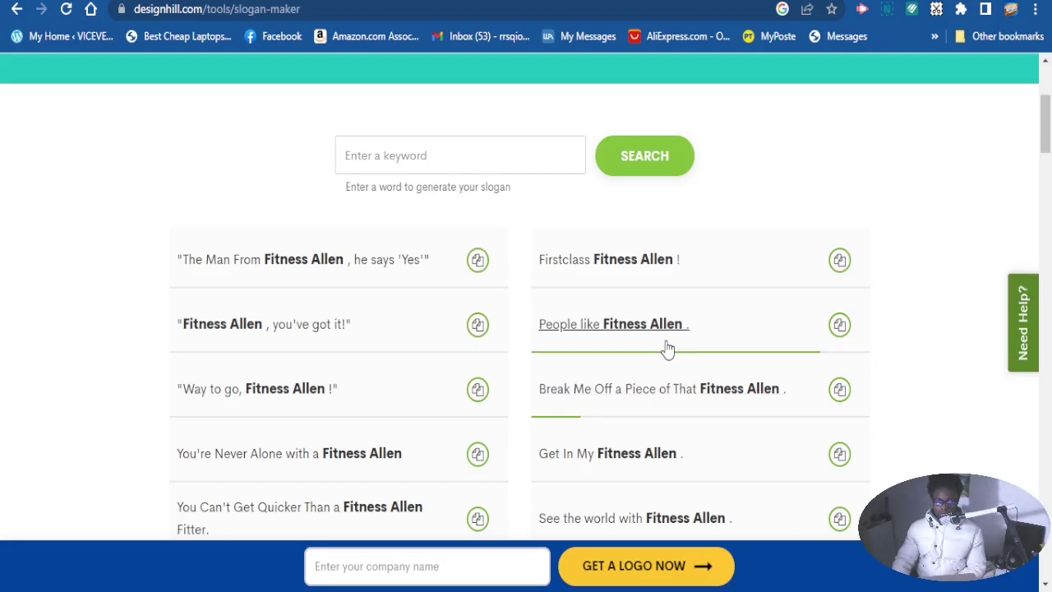
{"action": "scroll", "coordinate": [362, 454], "scroll_direction": "down", "scroll_amount": 1}
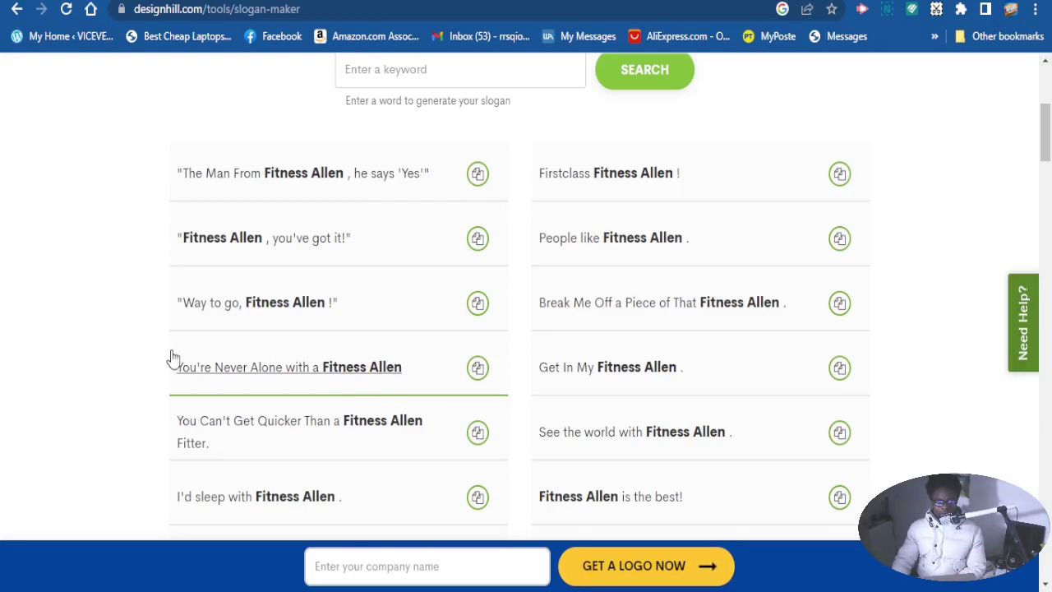
{"action": "scroll", "coordinate": [312, 465], "scroll_direction": "down", "scroll_amount": 1}
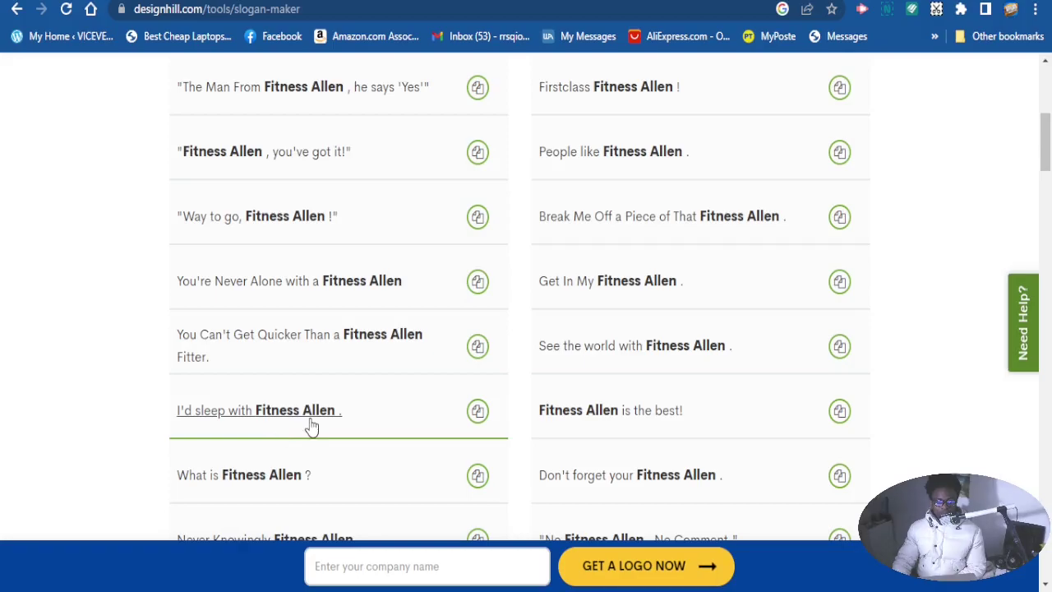
{"action": "scroll", "coordinate": [371, 418], "scroll_direction": "down", "scroll_amount": 2}
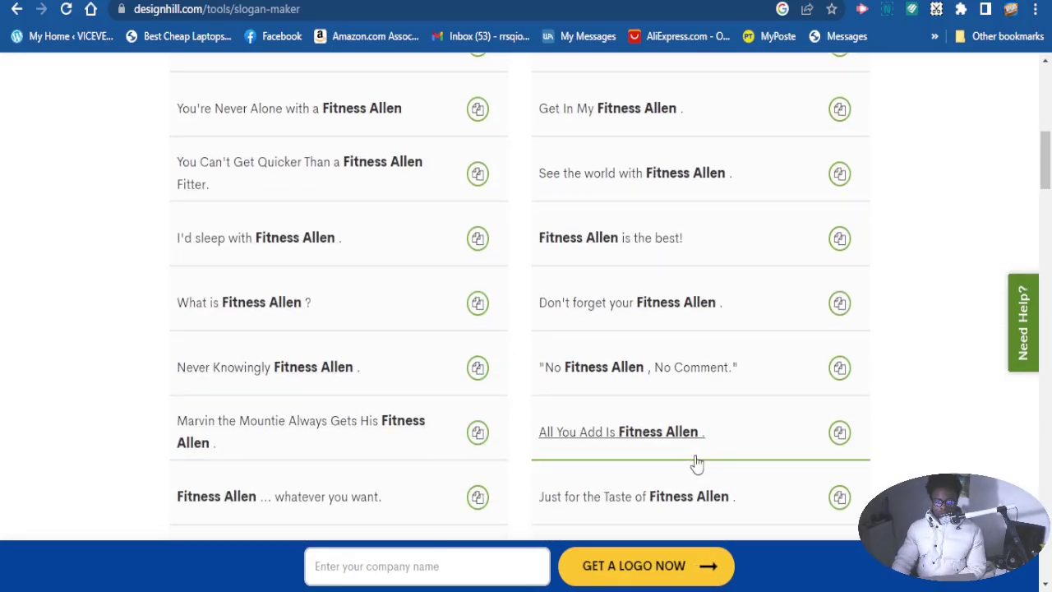
{"action": "scroll", "coordinate": [715, 448], "scroll_direction": "down", "scroll_amount": 1}
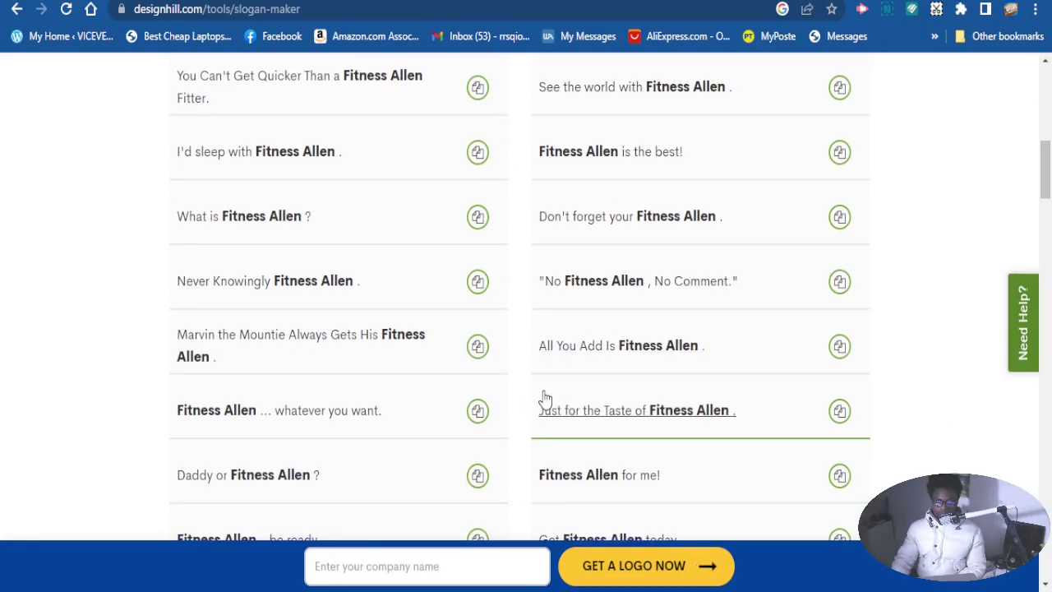
{"action": "left_click", "coordinate": [837, 414]}
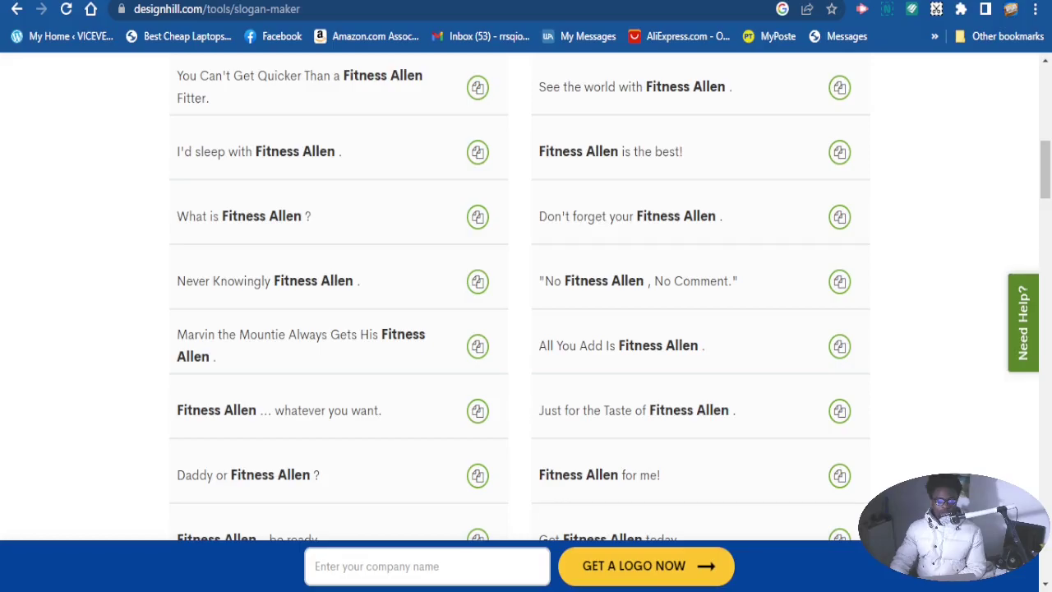
{"action": "key", "text": "ctrl+Tab"}
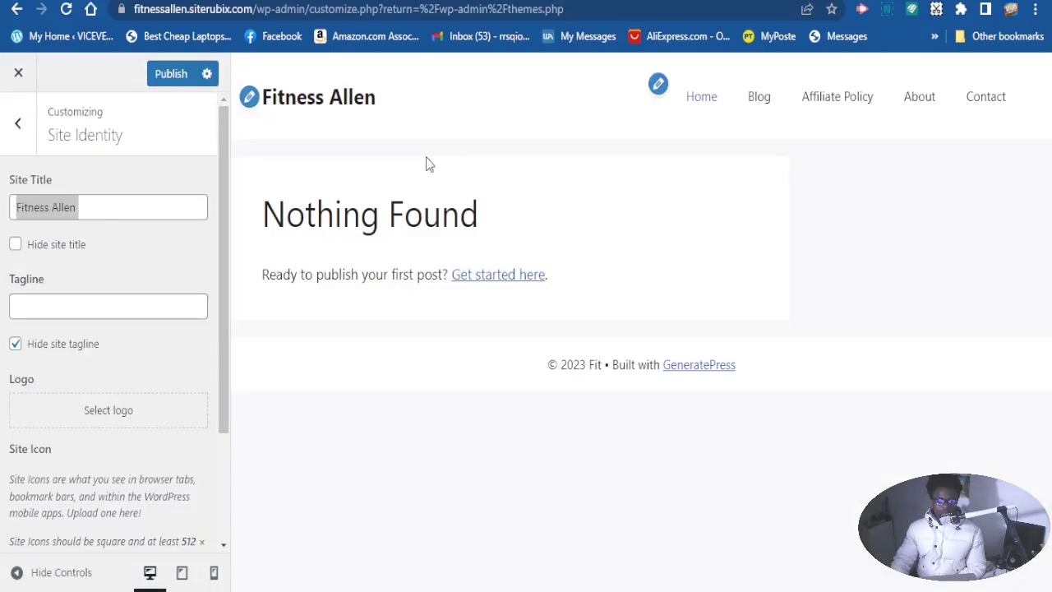
- Paste the copied slogan into the Tagline field and edit it to 'Just for the Taste of Fitness.'
{"action": "left_click", "coordinate": [101, 219]}
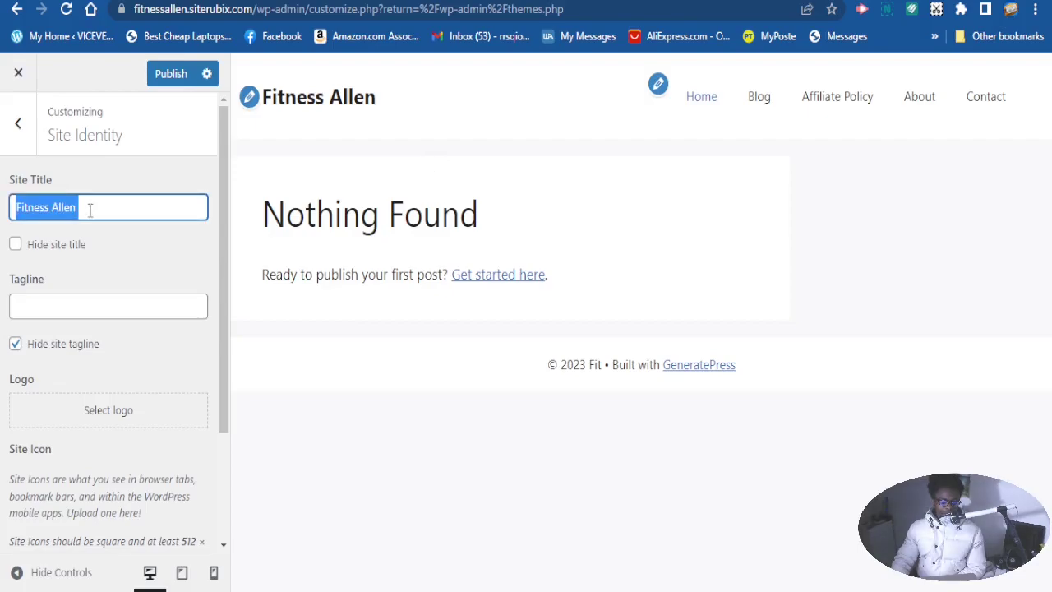
{"action": "left_click", "coordinate": [90, 210]}
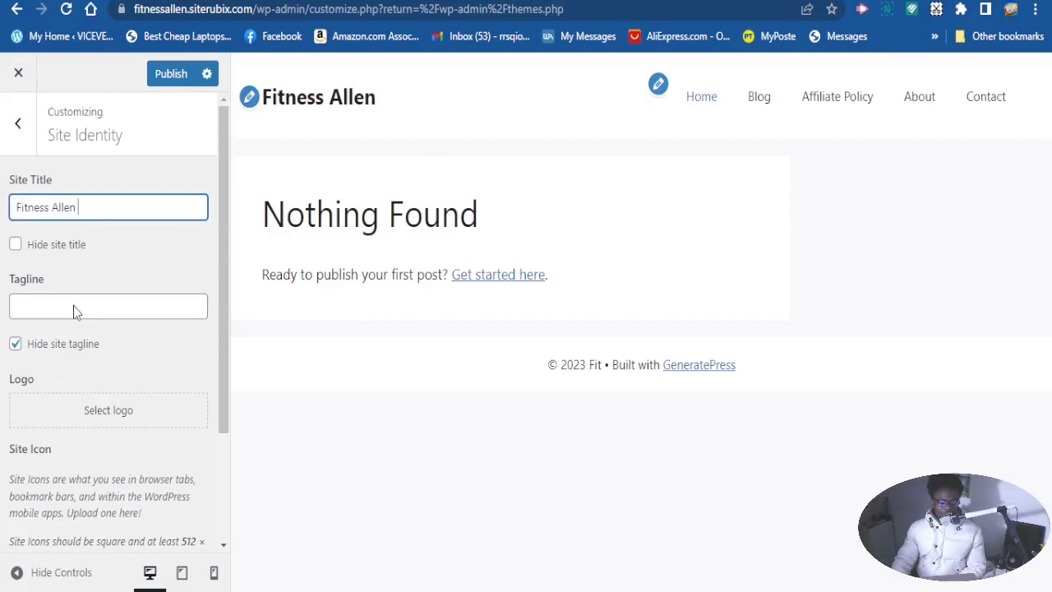
{"action": "left_click", "coordinate": [52, 310]}
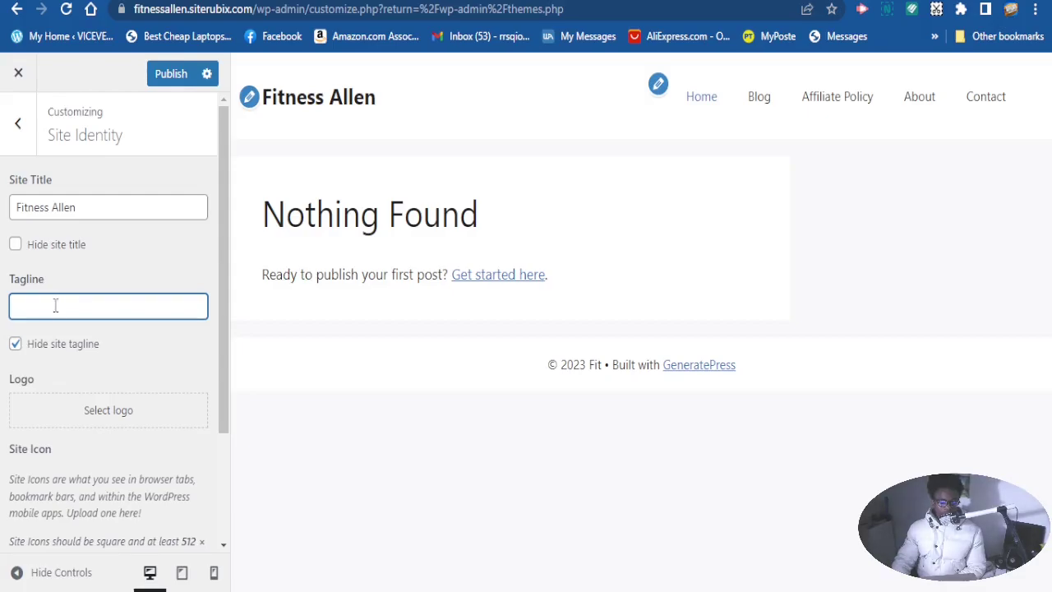
{"action": "key", "text": "ctrl+v"}
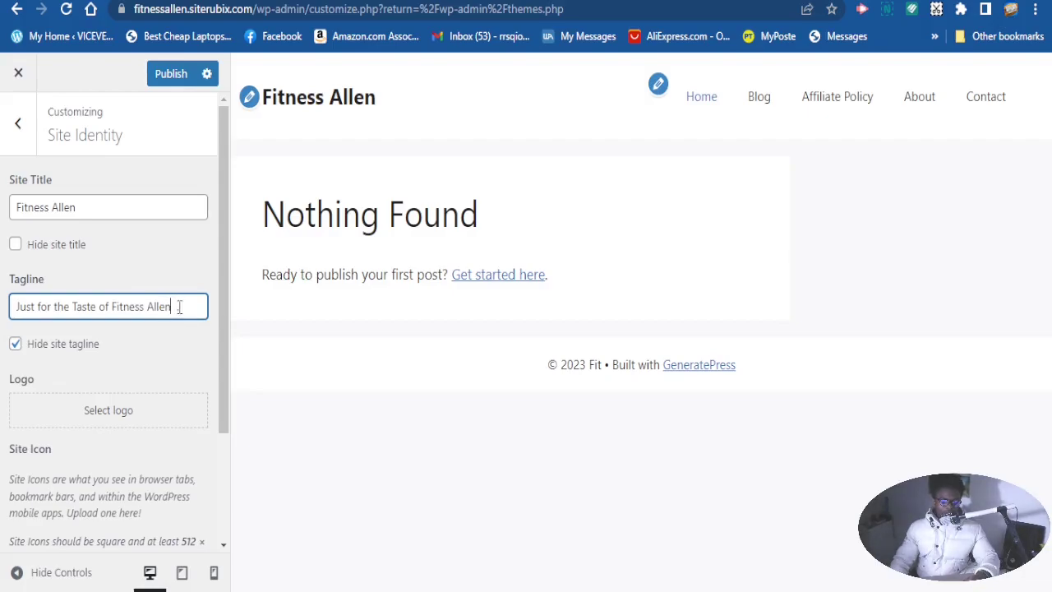
{"action": "type", "text": "."}
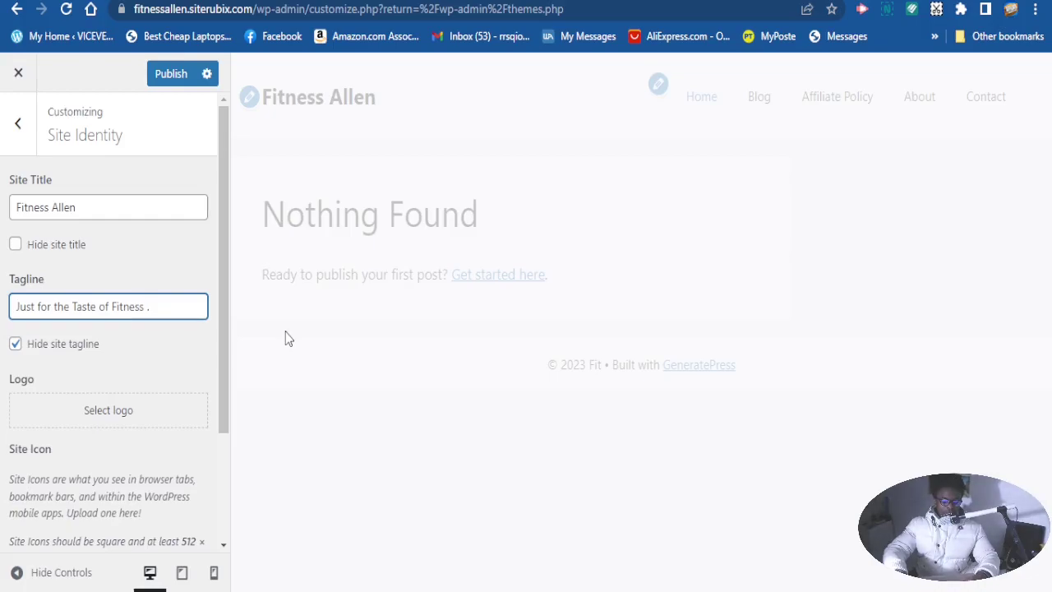
{"action": "type", "text": "s"}
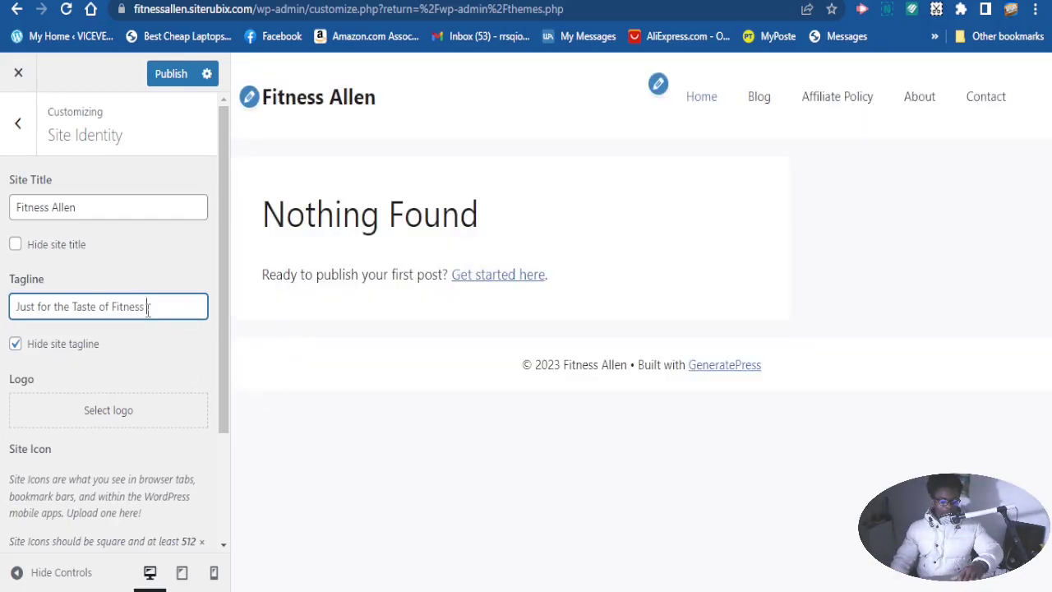
{"action": "key", "text": "Delete"}
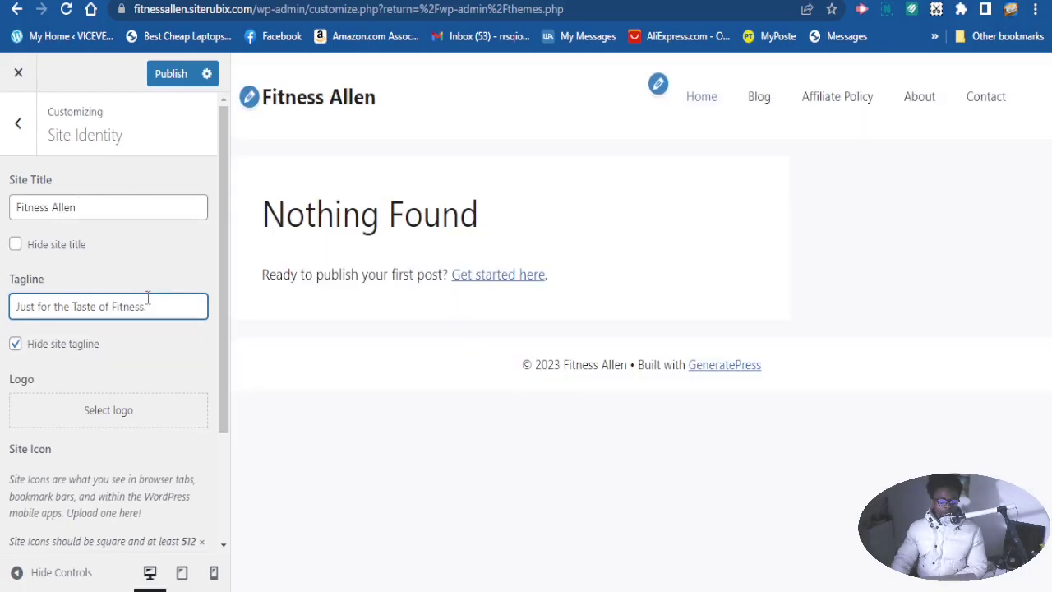
- Replace the tagline with 'Fitness guides and tips', correcting the typo and capitalizing the F
{"action": "left_click_drag", "start_coordinate": [147, 307], "coordinate": [12, 307]}
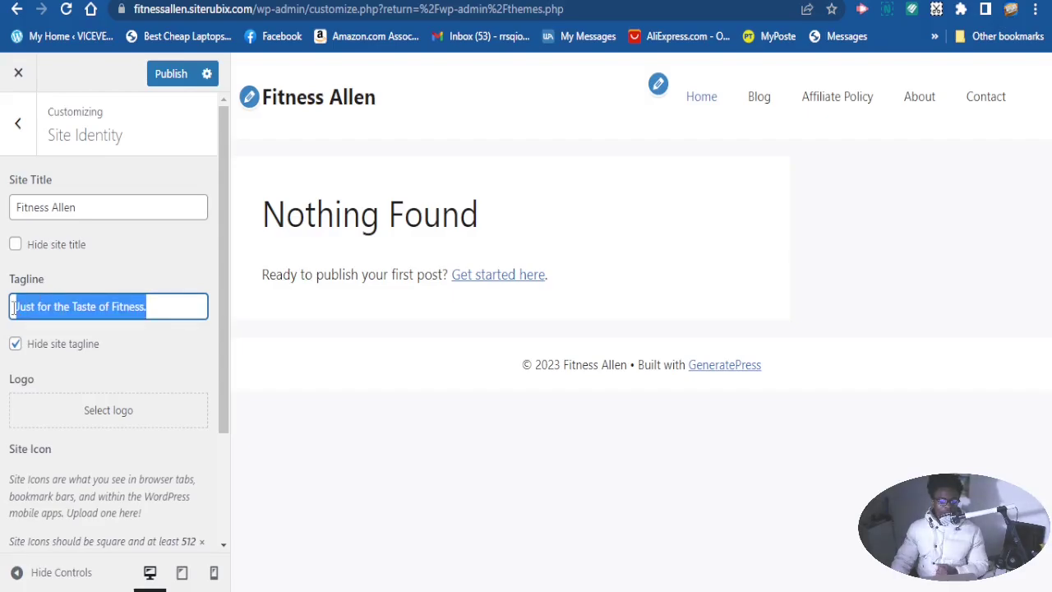
{"action": "type", "text": "fitness"}
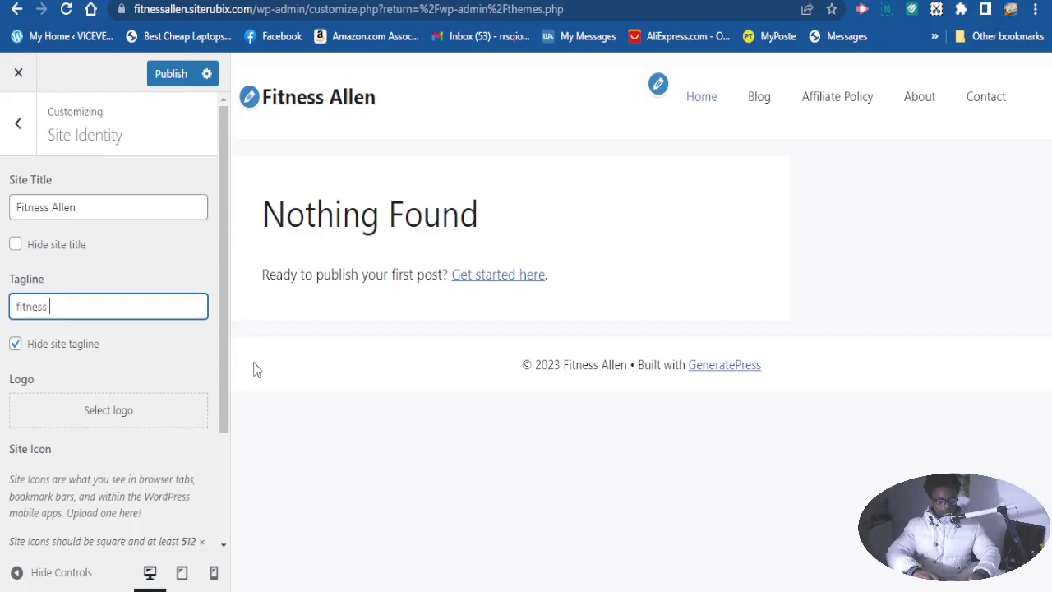
{"action": "type", "text": " guides"}
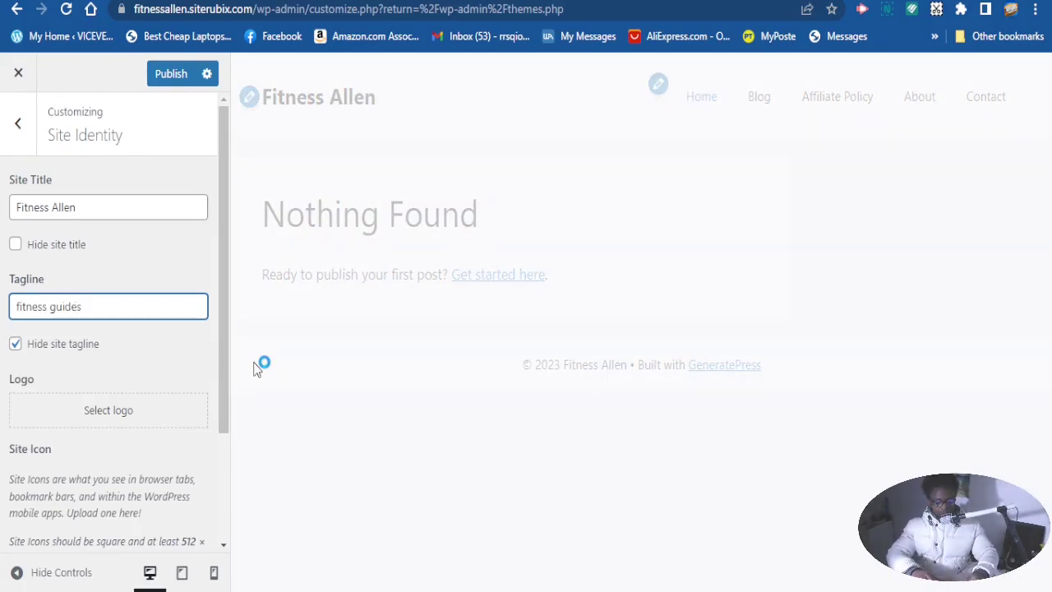
{"action": "type", "text": " and tipd"}
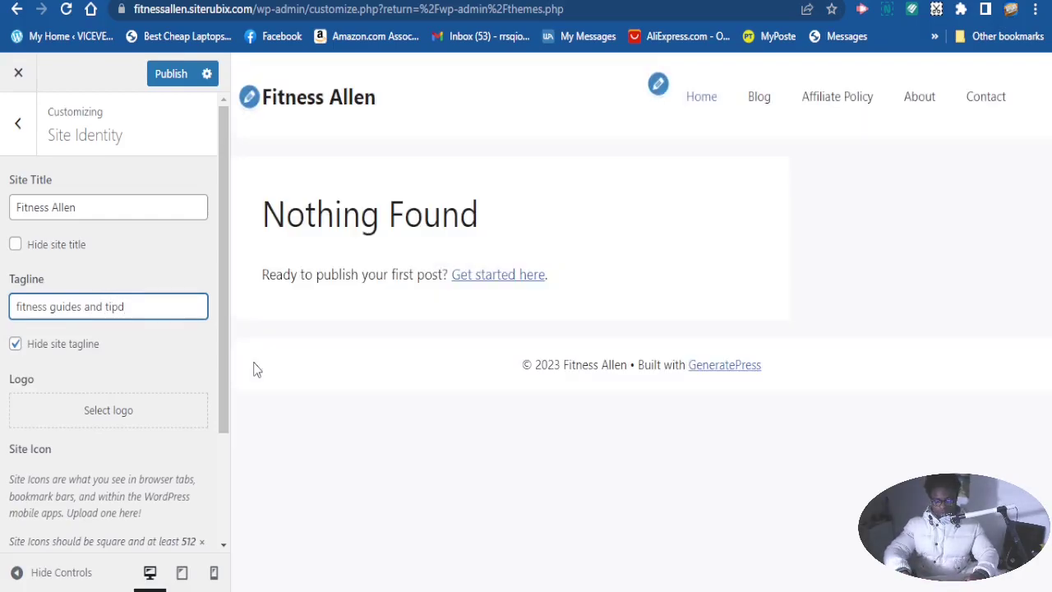
{"action": "key", "text": "BackSpace"}
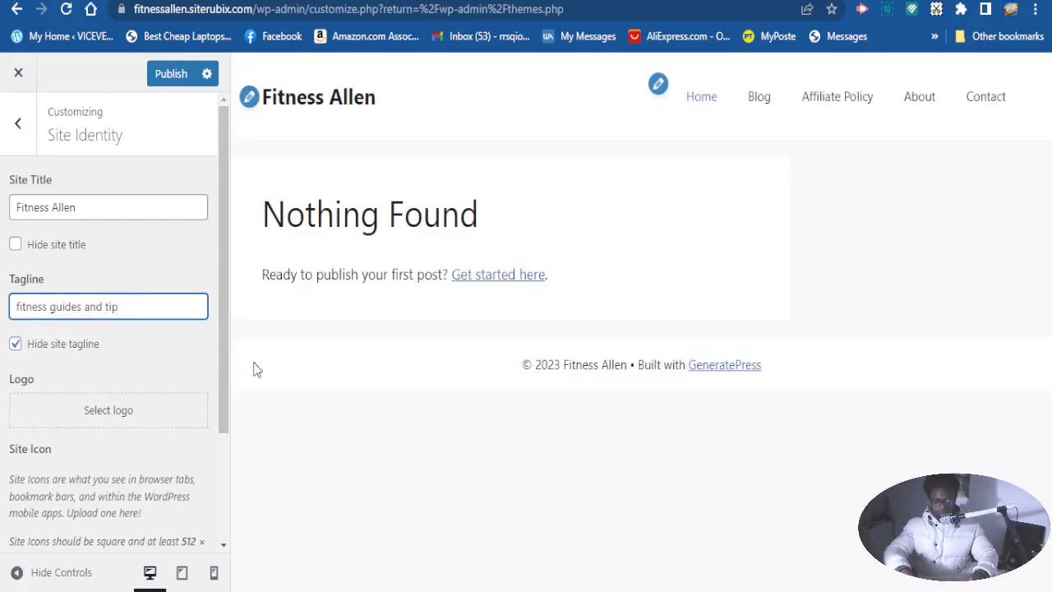
{"action": "type", "text": "p"}
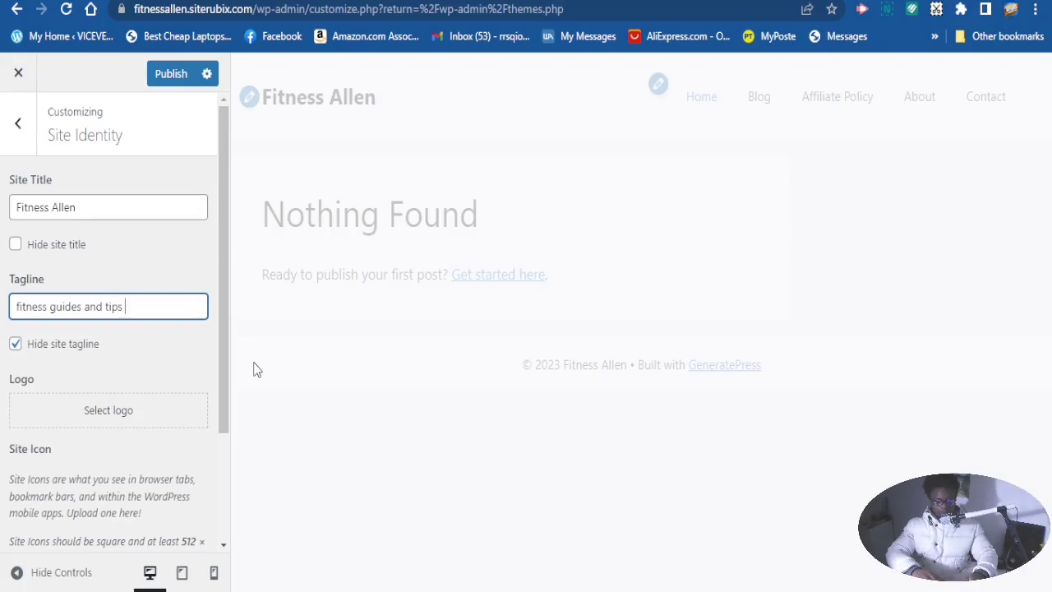
{"action": "left_click", "coordinate": [24, 306]}
{"action": "key", "text": "BackSpace"}
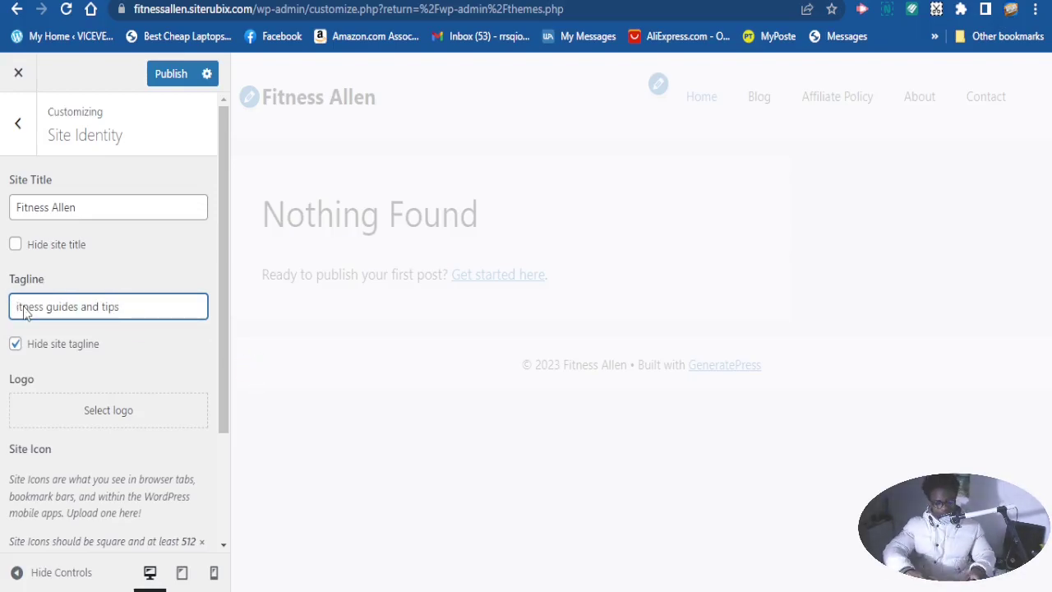
{"action": "type", "text": "F"}
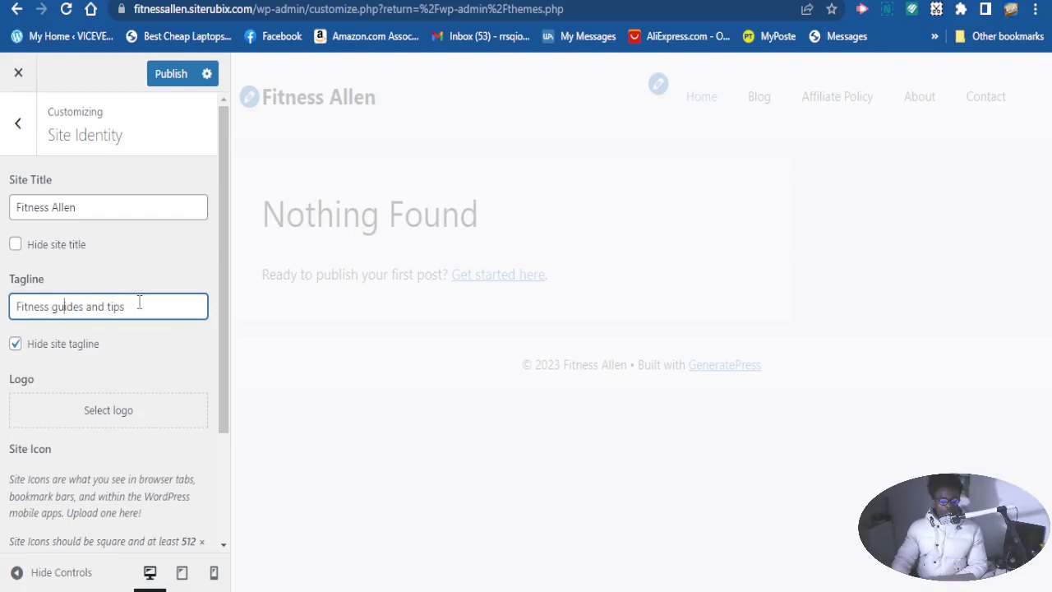
- Check the tagline text and publish the Site Identity changes
{"action": "left_click_drag", "start_coordinate": [139, 306], "coordinate": [12, 305]}
{"action": "left_click", "coordinate": [40, 306]}
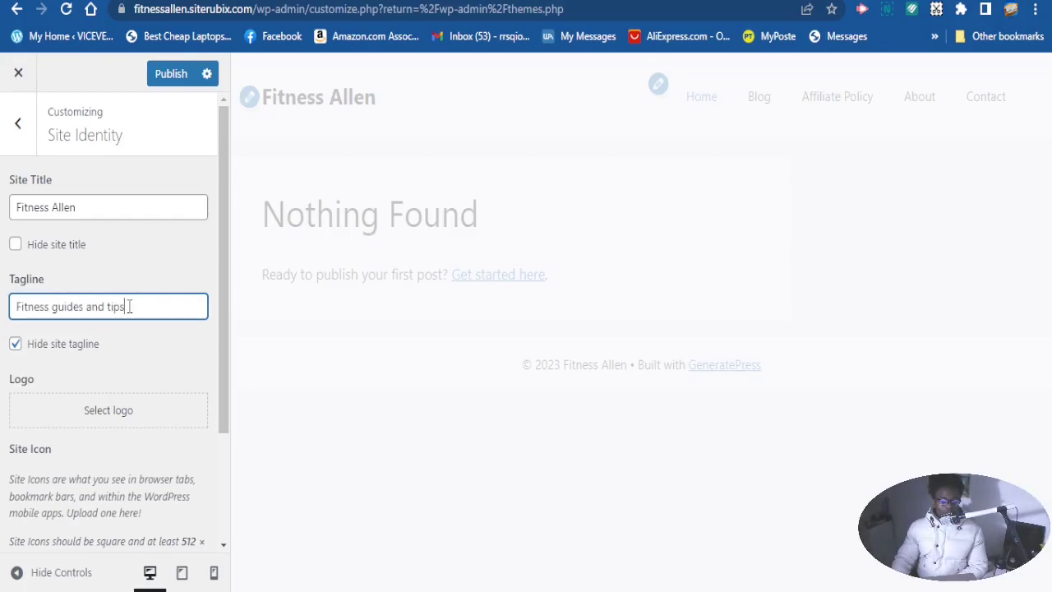
{"action": "left_click_drag", "start_coordinate": [129, 306], "coordinate": [13, 308]}
{"action": "left_click", "coordinate": [176, 308]}
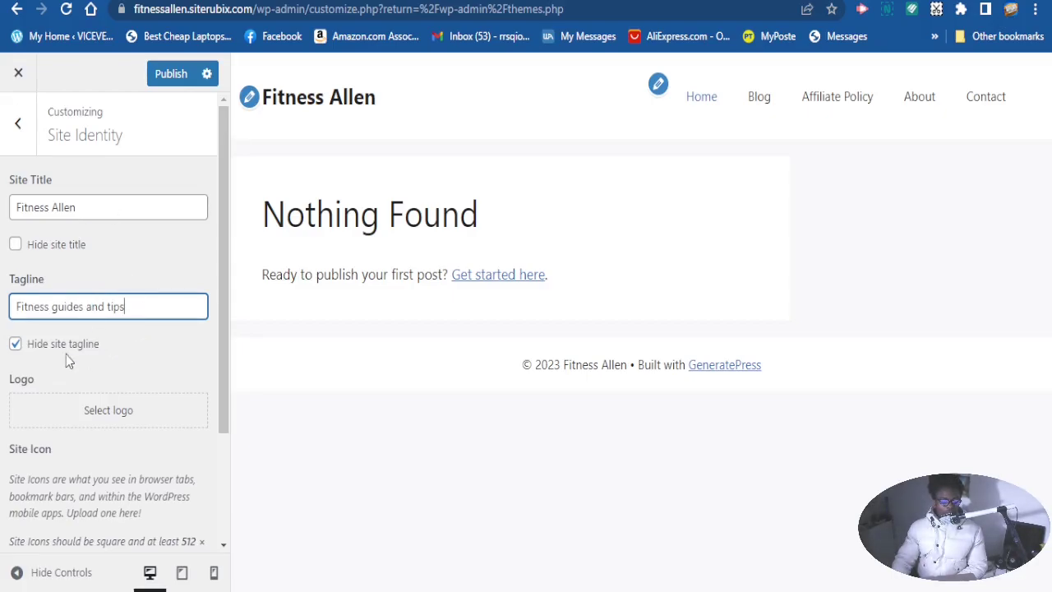
{"action": "left_click", "coordinate": [169, 76]}
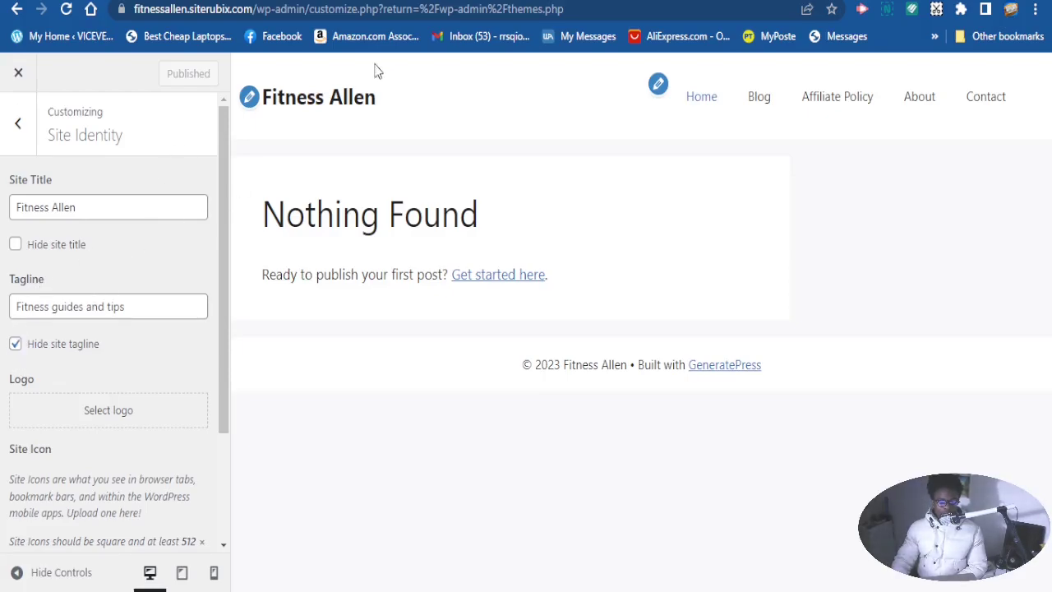
- Uncheck 'Hide site tagline' and preview the header at full width
{"action": "left_click", "coordinate": [16, 573]}
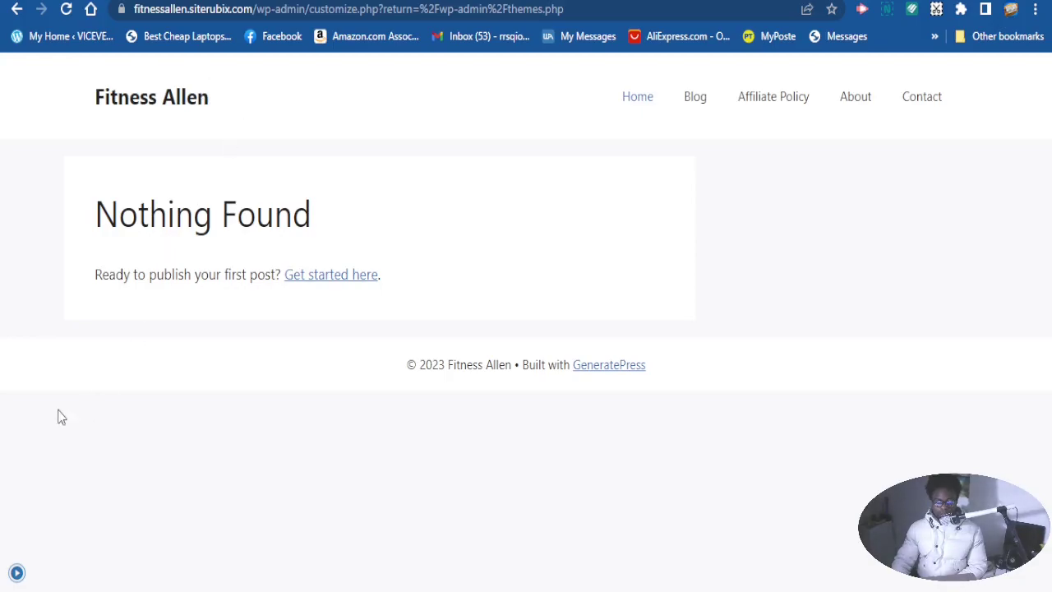
{"action": "left_click", "coordinate": [17, 574]}
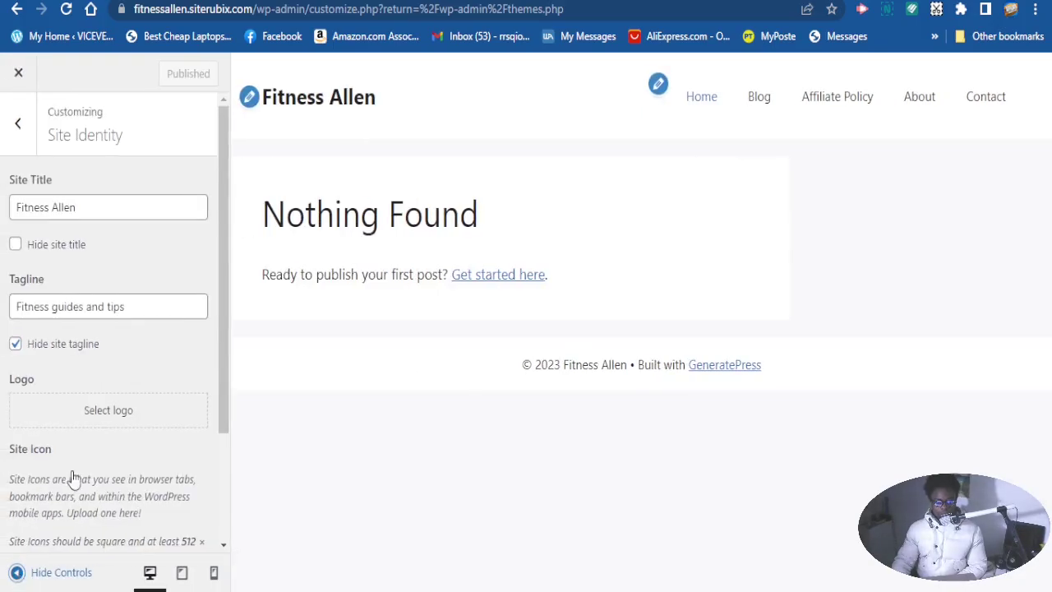
{"action": "left_click", "coordinate": [16, 344]}
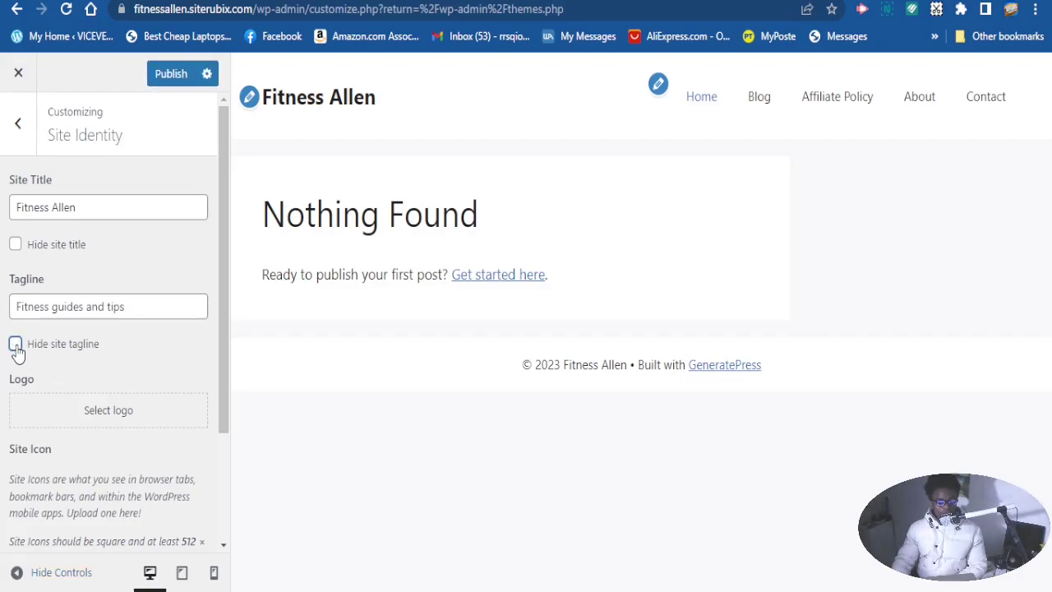
{"action": "left_click", "coordinate": [16, 572]}
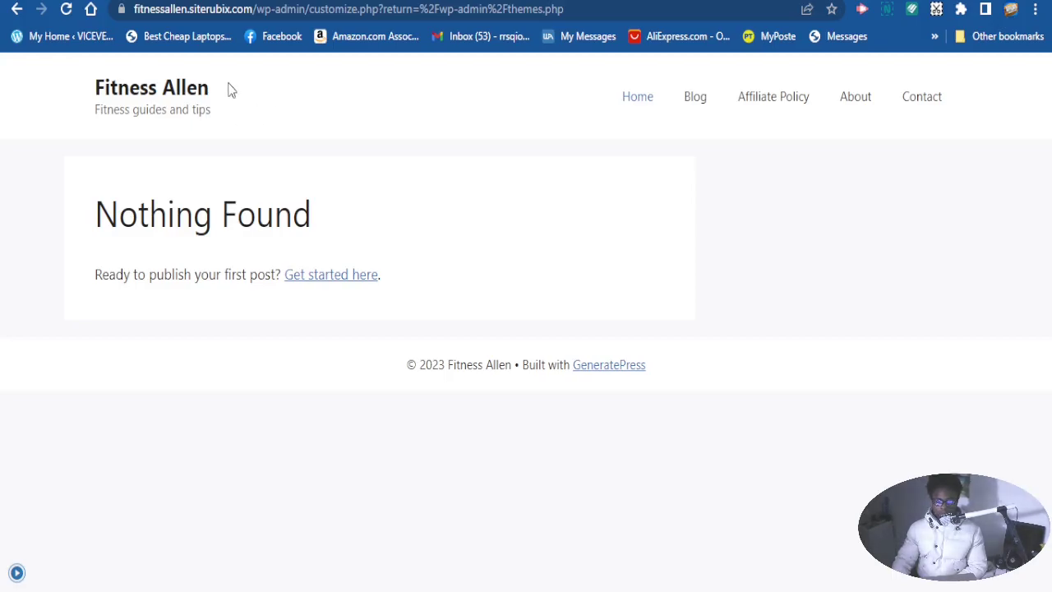
{"action": "left_click", "coordinate": [17, 572]}
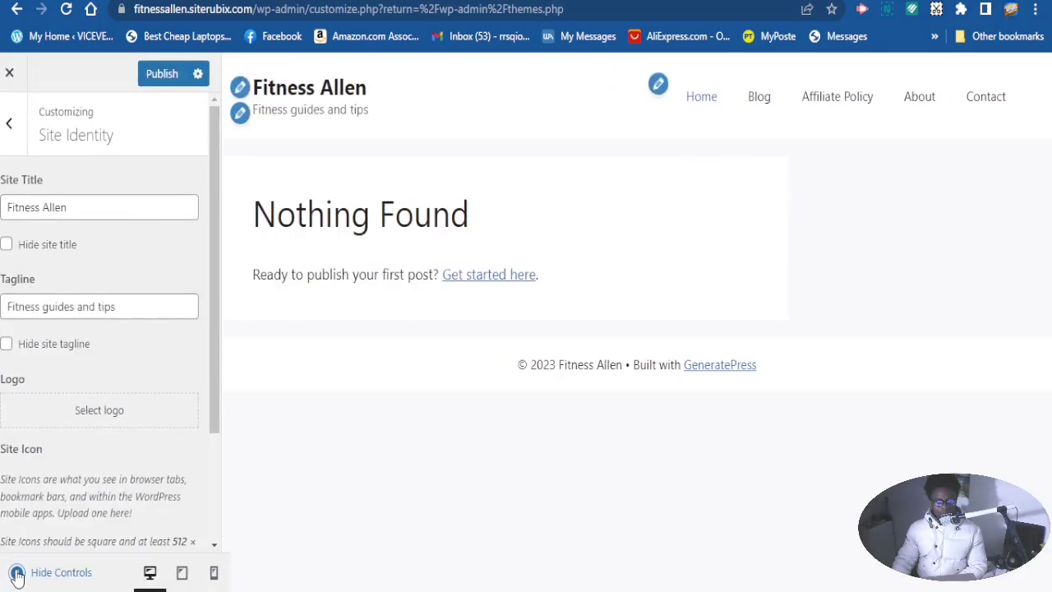
- Hide both the tagline and the site title and preview the header without them
{"action": "left_click", "coordinate": [15, 344]}
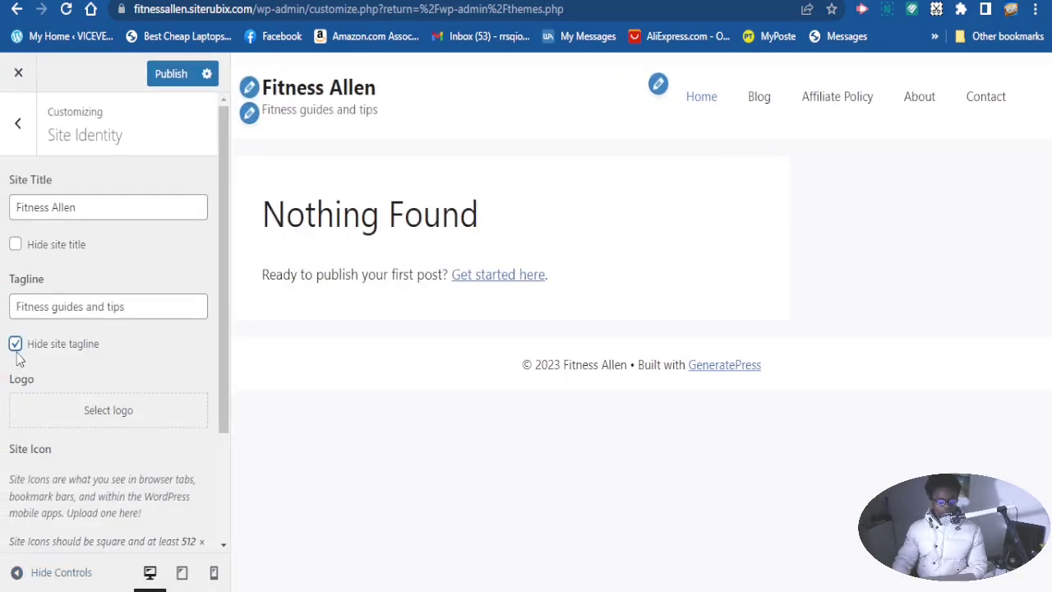
{"action": "left_click", "coordinate": [16, 245]}
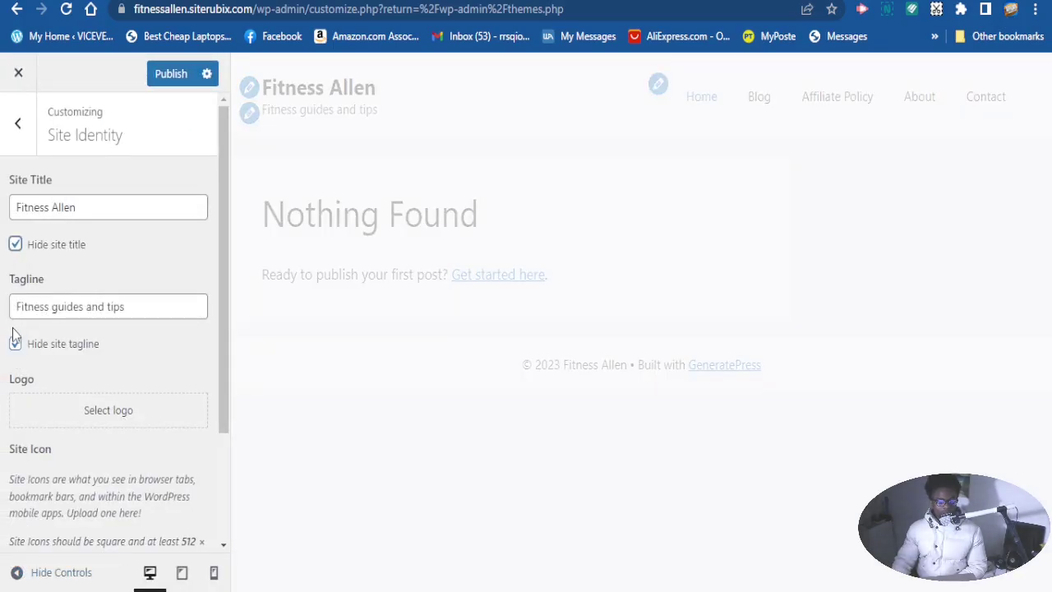
{"action": "left_click", "coordinate": [17, 572]}
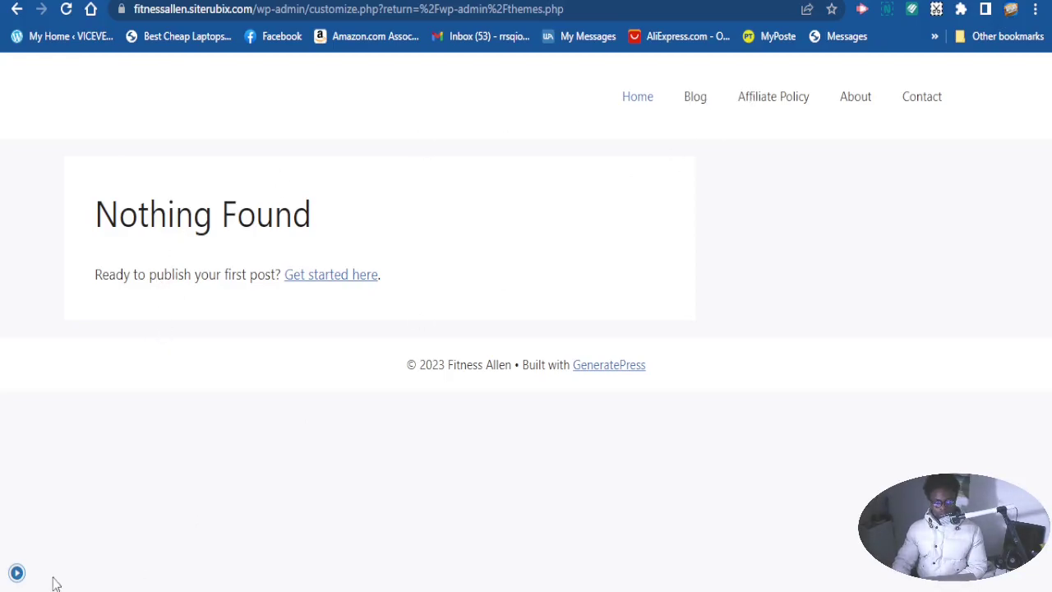
{"action": "left_click", "coordinate": [20, 575]}
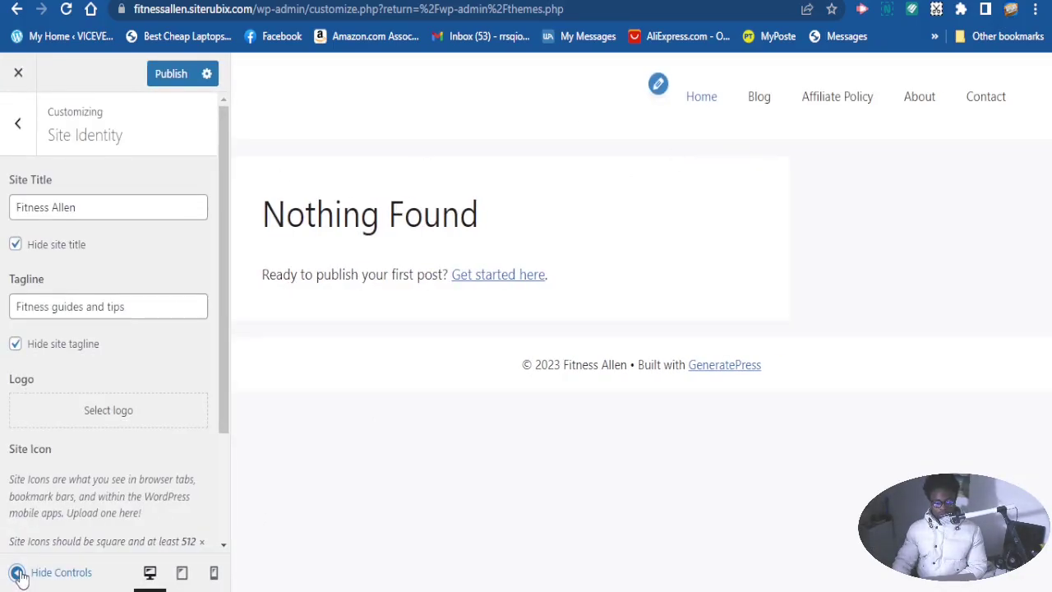
- Uncheck 'Hide site title' and 'Hide site tagline' so both show in the header
{"action": "left_click", "coordinate": [16, 244]}
{"action": "left_click", "coordinate": [16, 343]}
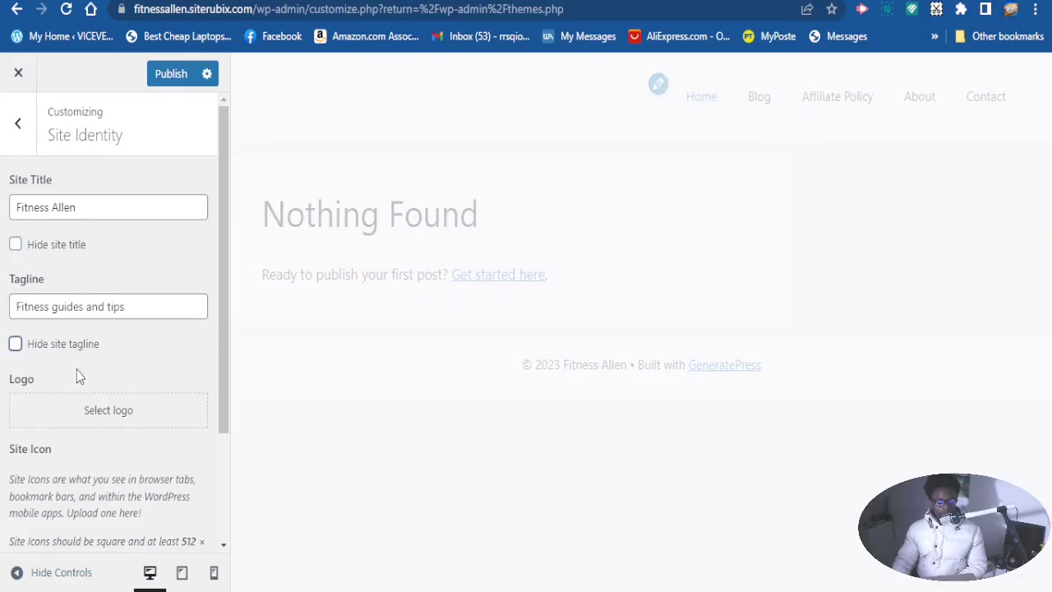
{"action": "scroll", "coordinate": [158, 364], "scroll_direction": "down", "scroll_amount": 2}
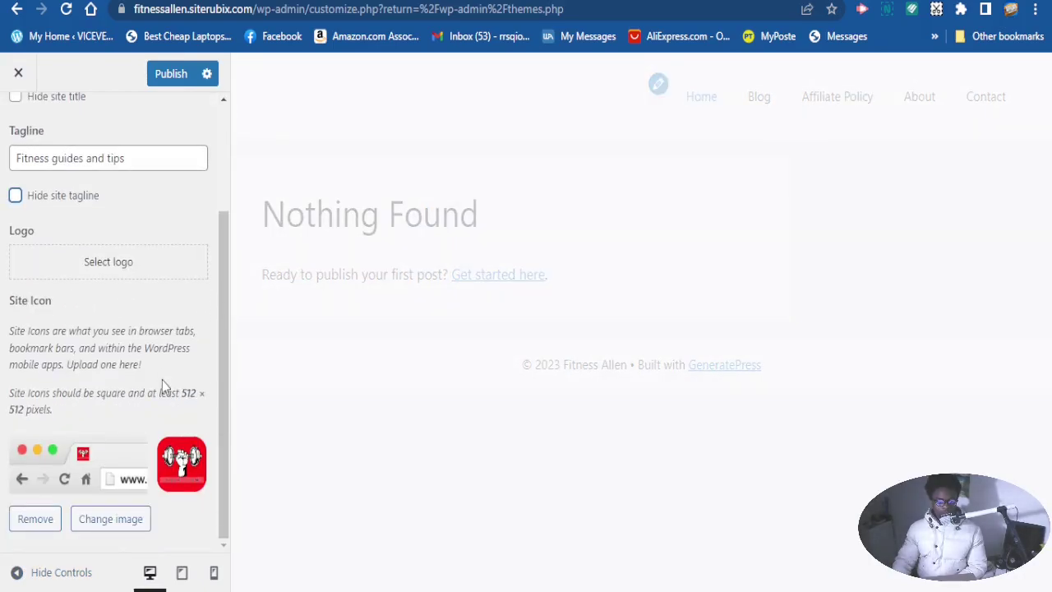
{"action": "scroll", "coordinate": [162, 379], "scroll_direction": "up", "scroll_amount": 2}
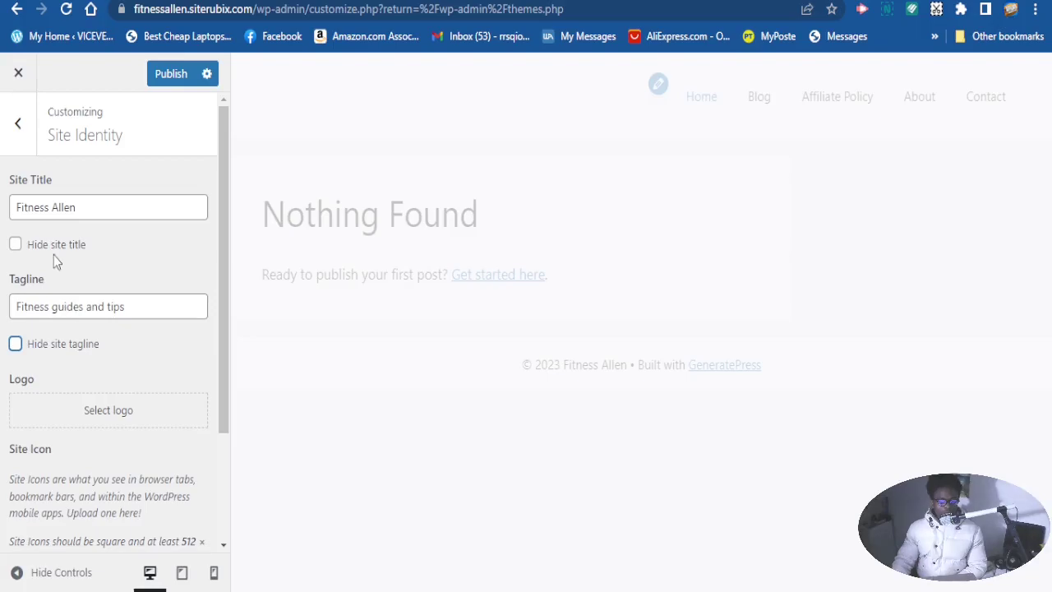
{"action": "scroll", "coordinate": [98, 337], "scroll_direction": "down", "scroll_amount": 1}
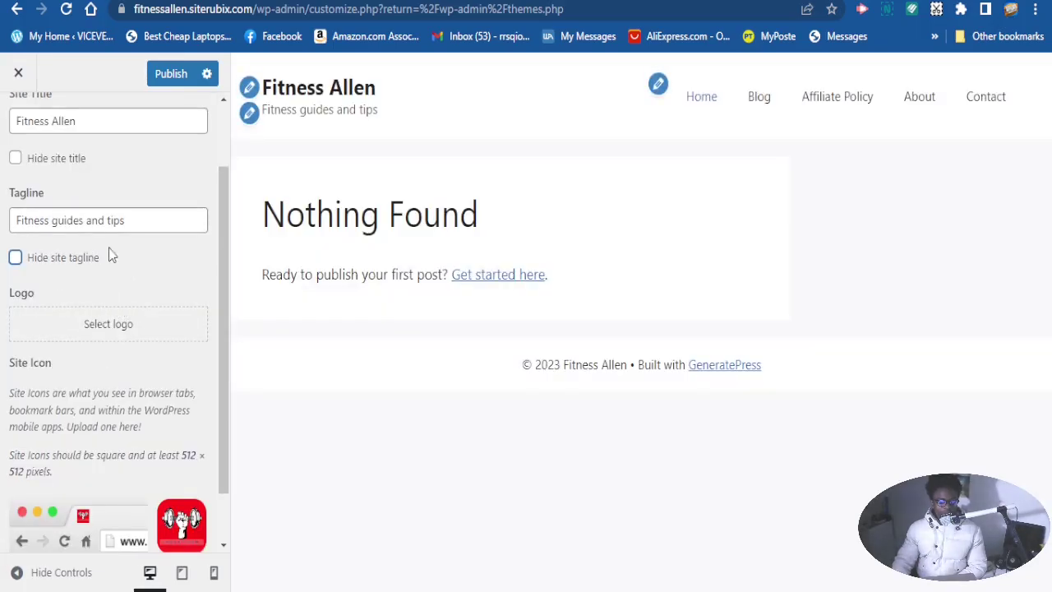
- Choose the first red dumbbell image from the Media Library as the site logo
{"action": "left_click", "coordinate": [98, 333]}
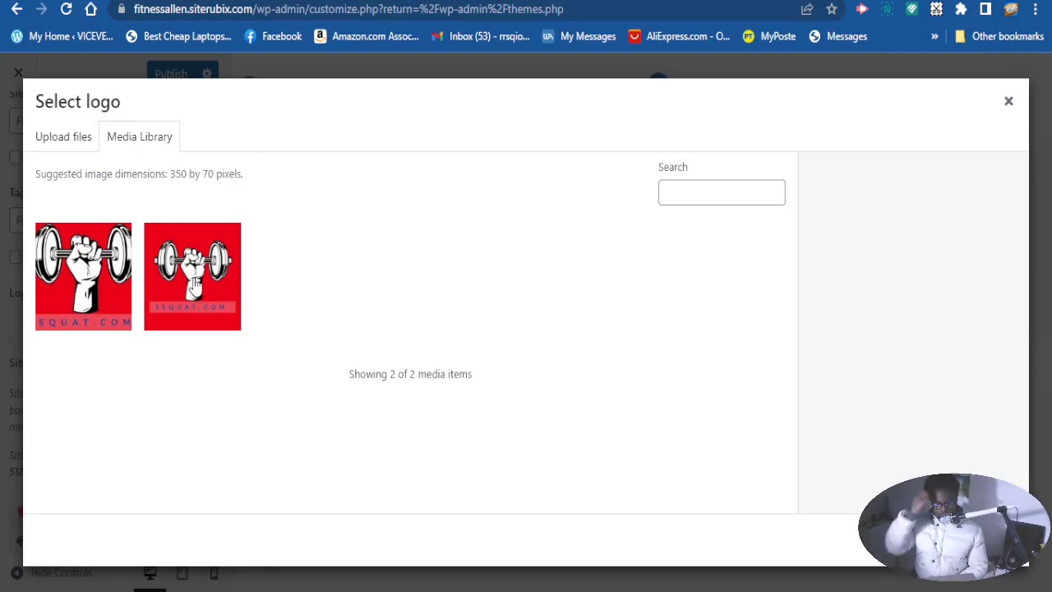
{"action": "left_click", "coordinate": [101, 292]}
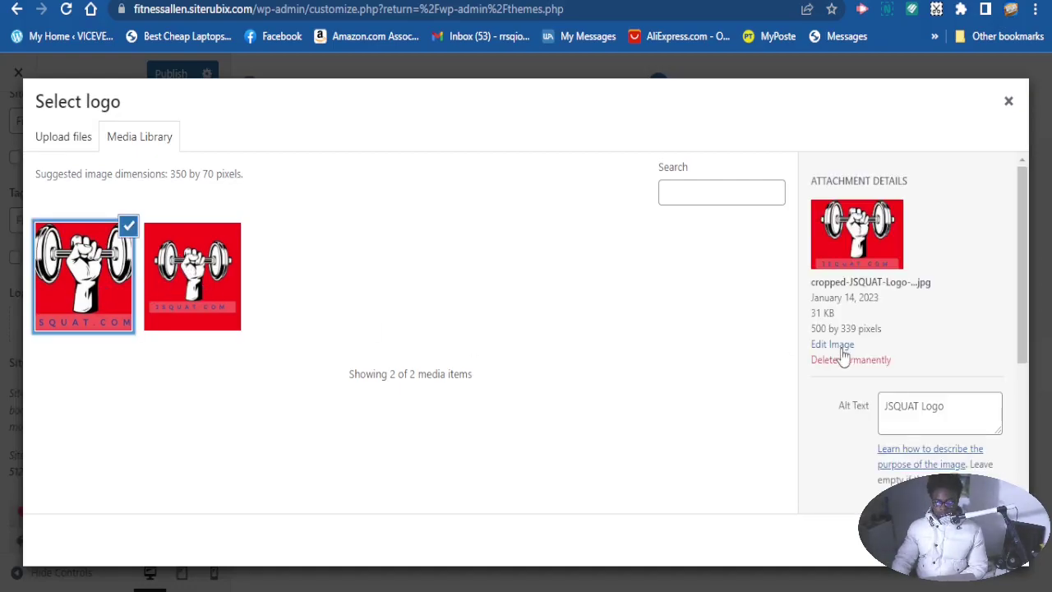
{"action": "scroll", "coordinate": [863, 366], "scroll_direction": "down", "scroll_amount": 2}
{"action": "scroll", "coordinate": [983, 458], "scroll_direction": "down", "scroll_amount": 1}
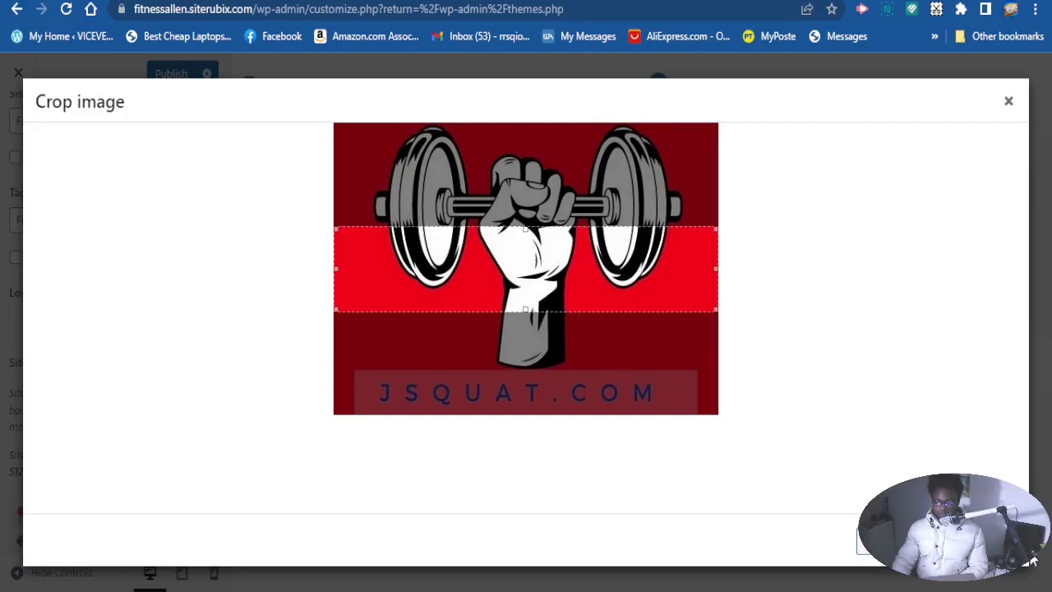
- Skip cropping so the full dumbbell image is used as the logo
{"action": "left_click", "coordinate": [900, 541]}
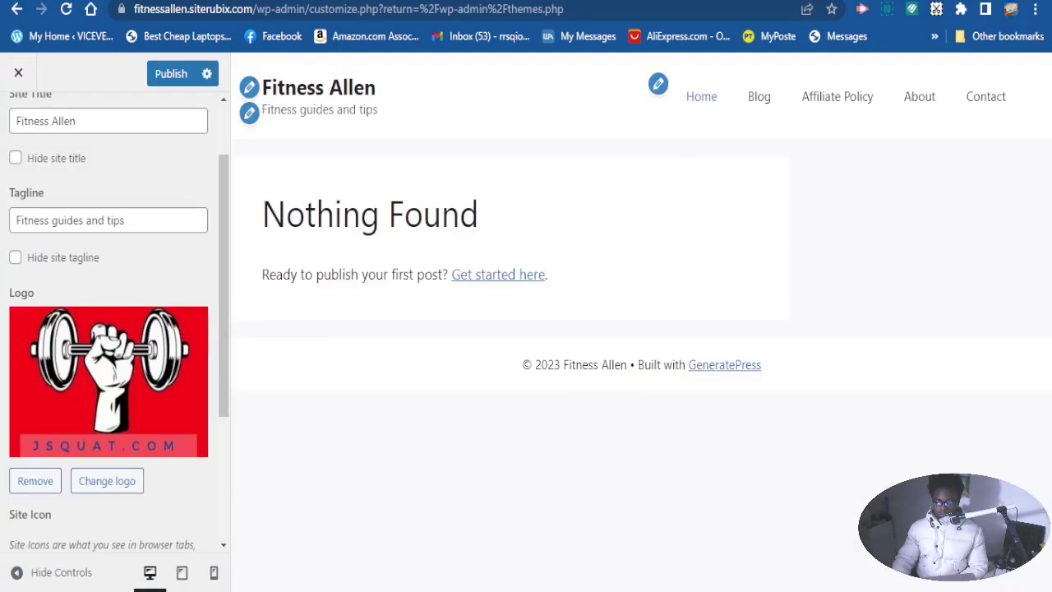
{"action": "scroll", "coordinate": [136, 327], "scroll_direction": "down", "scroll_amount": 3}
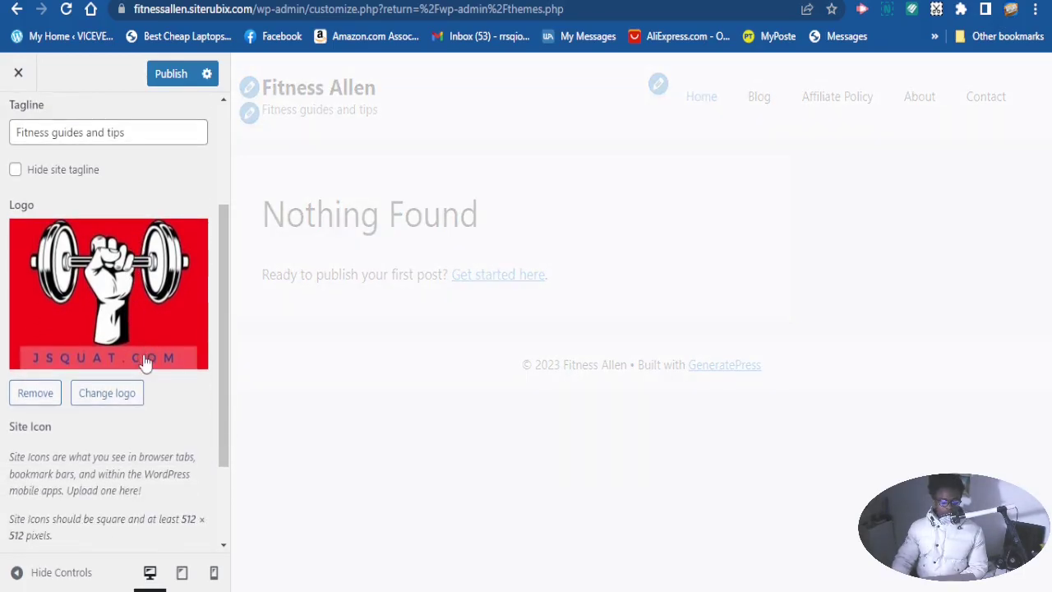
{"action": "scroll", "coordinate": [179, 329], "scroll_direction": "up", "scroll_amount": 3}
{"action": "scroll", "coordinate": [181, 353], "scroll_direction": "up", "scroll_amount": 1}
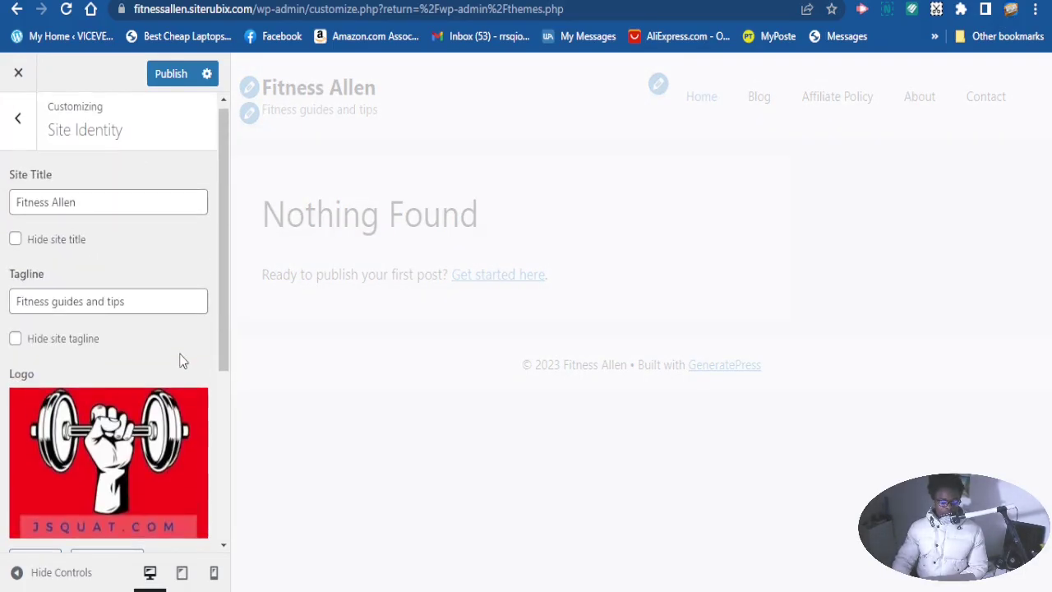
{"action": "scroll", "coordinate": [184, 360], "scroll_direction": "down", "scroll_amount": 3}
{"action": "scroll", "coordinate": [161, 384], "scroll_direction": "up", "scroll_amount": 1}
{"action": "scroll", "coordinate": [161, 385], "scroll_direction": "up", "scroll_amount": 3}
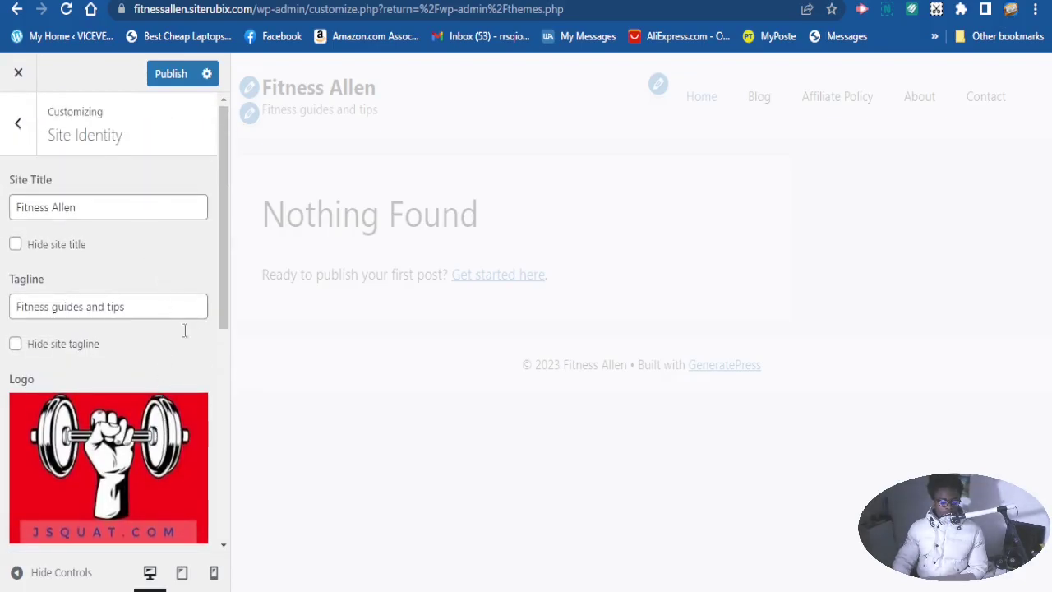
{"action": "scroll", "coordinate": [206, 369], "scroll_direction": "down", "scroll_amount": 5}
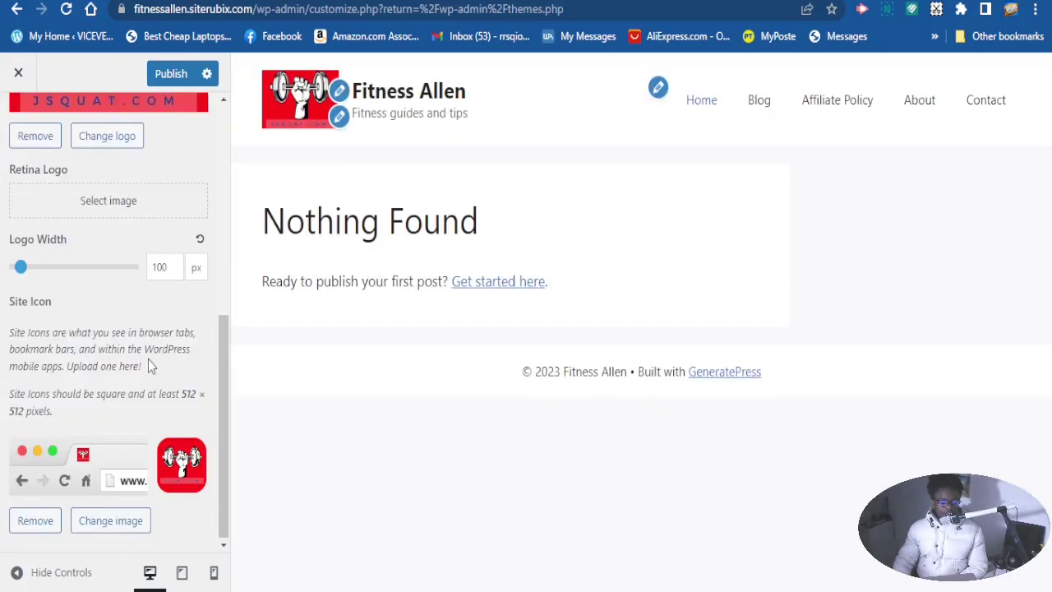
{"action": "scroll", "coordinate": [132, 358], "scroll_direction": "up", "scroll_amount": 1}
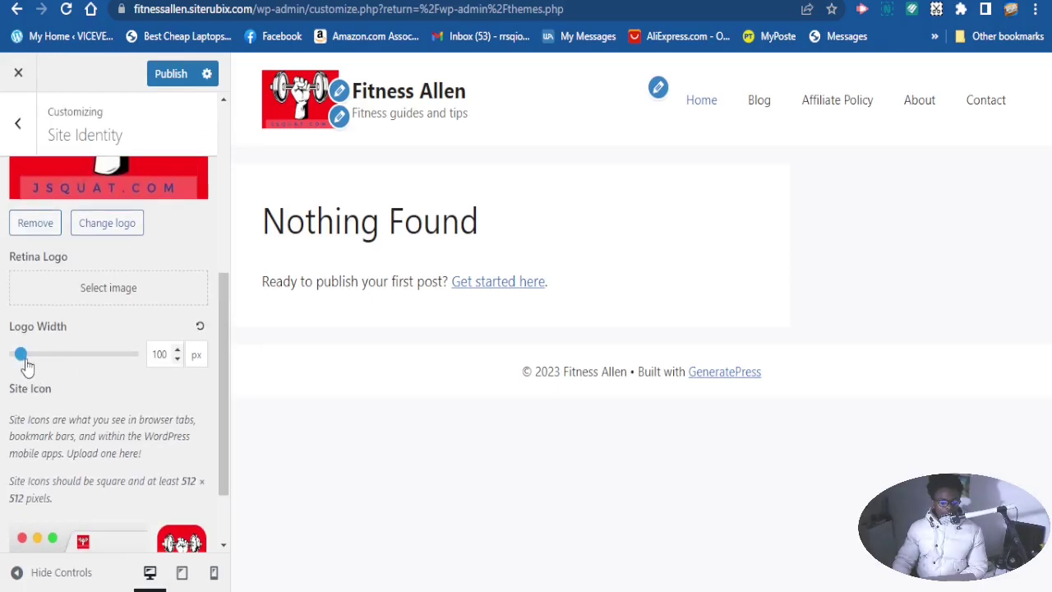
- Reduce the Logo Width slider to 70 px and publish the change
{"action": "left_click_drag", "start_coordinate": [27, 362], "coordinate": [17, 362]}
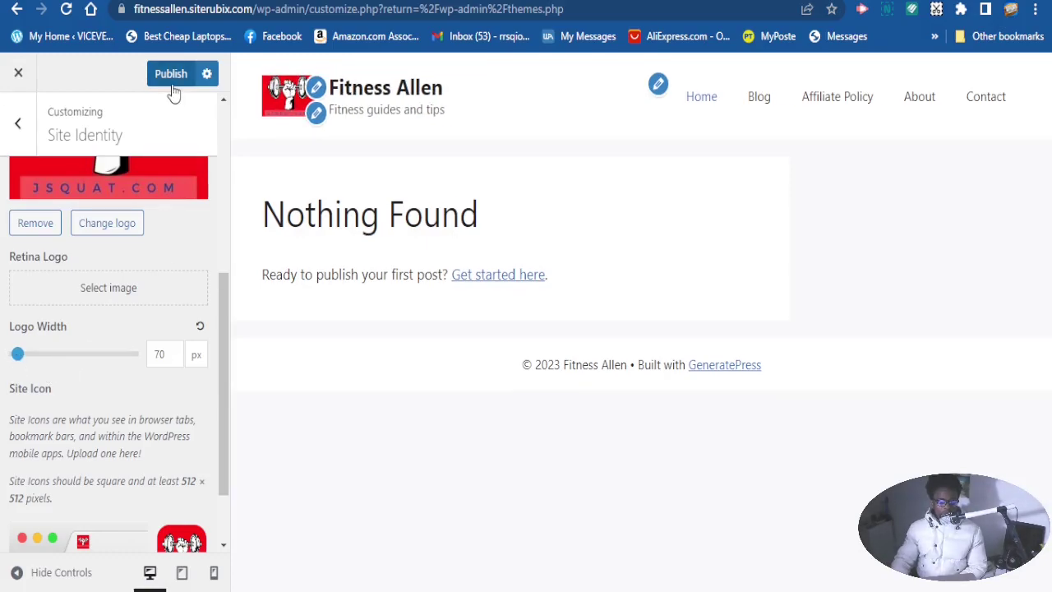
{"action": "scroll", "coordinate": [195, 265], "scroll_direction": "down", "scroll_amount": 1}
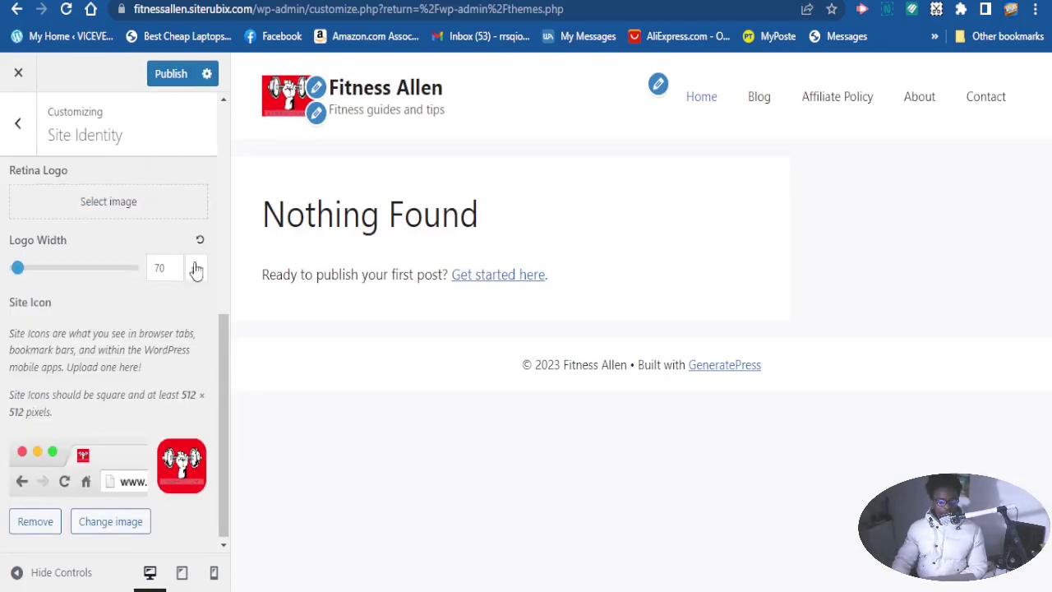
{"action": "left_click", "coordinate": [164, 76]}
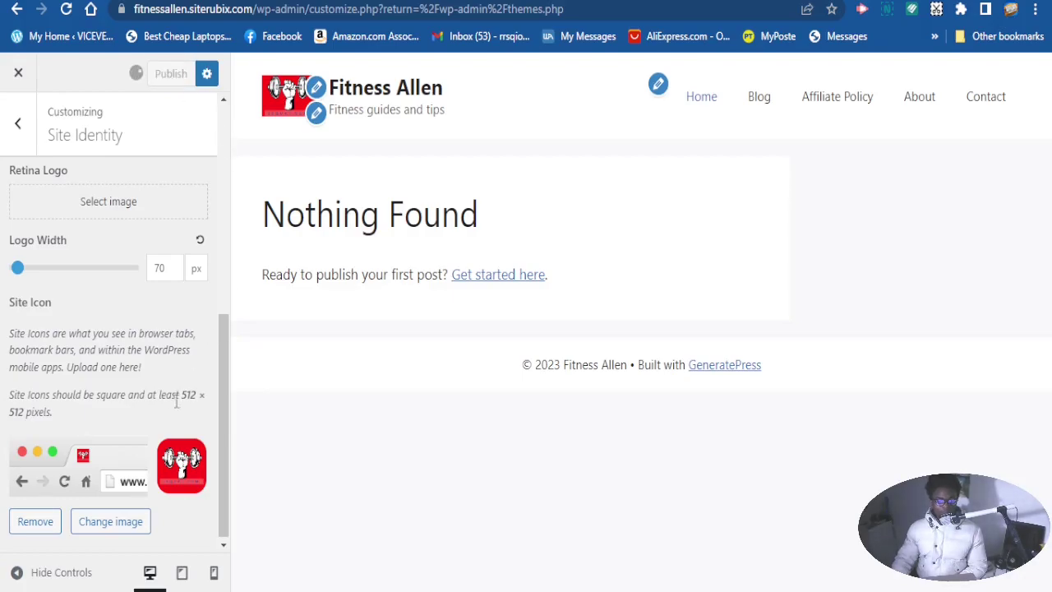
{"action": "scroll", "coordinate": [184, 389], "scroll_direction": "up", "scroll_amount": 5}
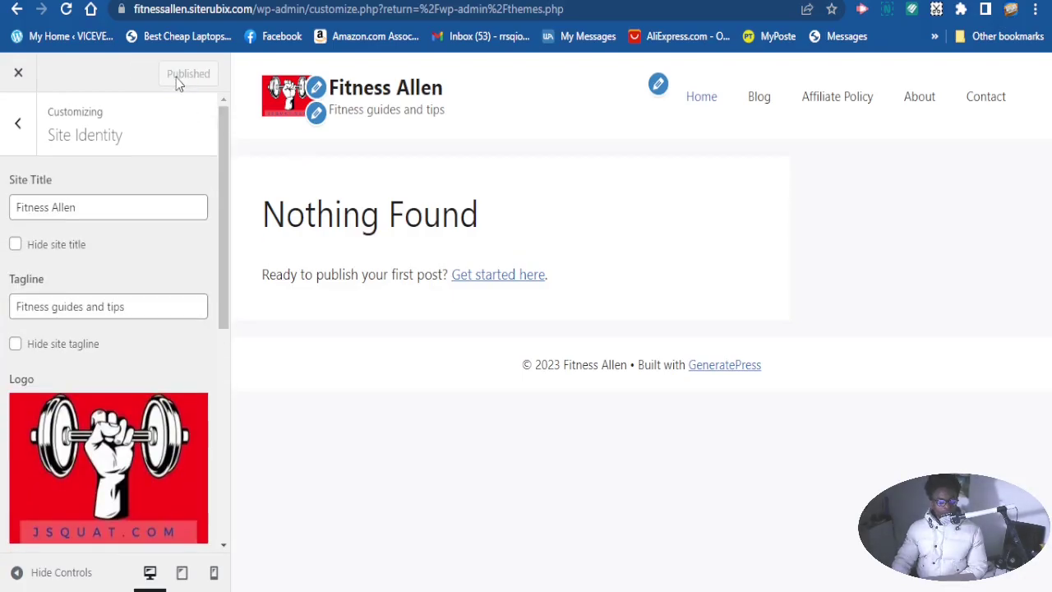
- Close the Customizer, view and reload the live front page, then return to the Dashboard
{"action": "left_click", "coordinate": [20, 74]}
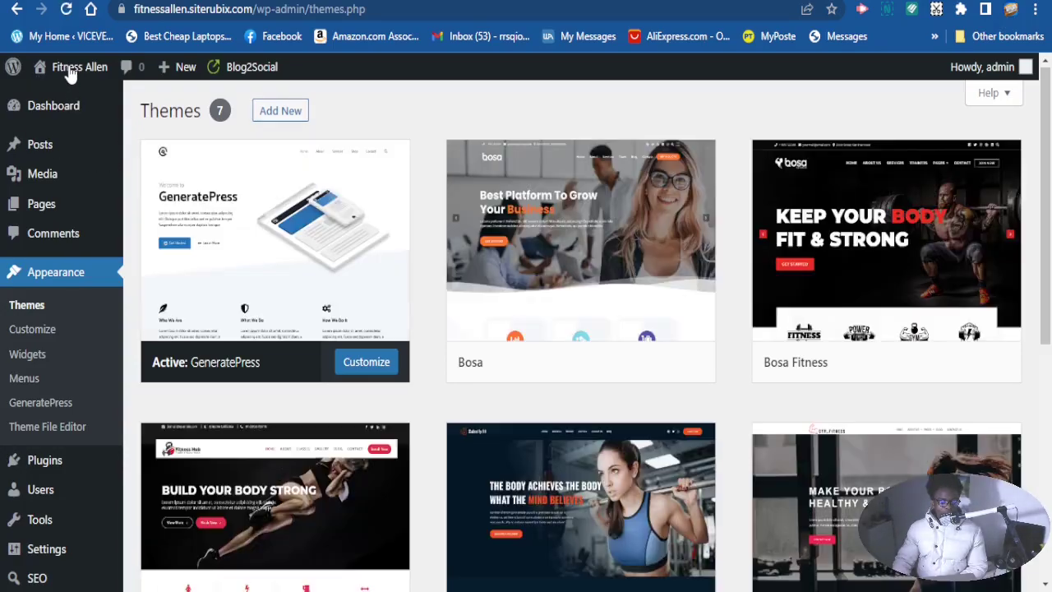
{"action": "mouse_move", "coordinate": [70, 75]}
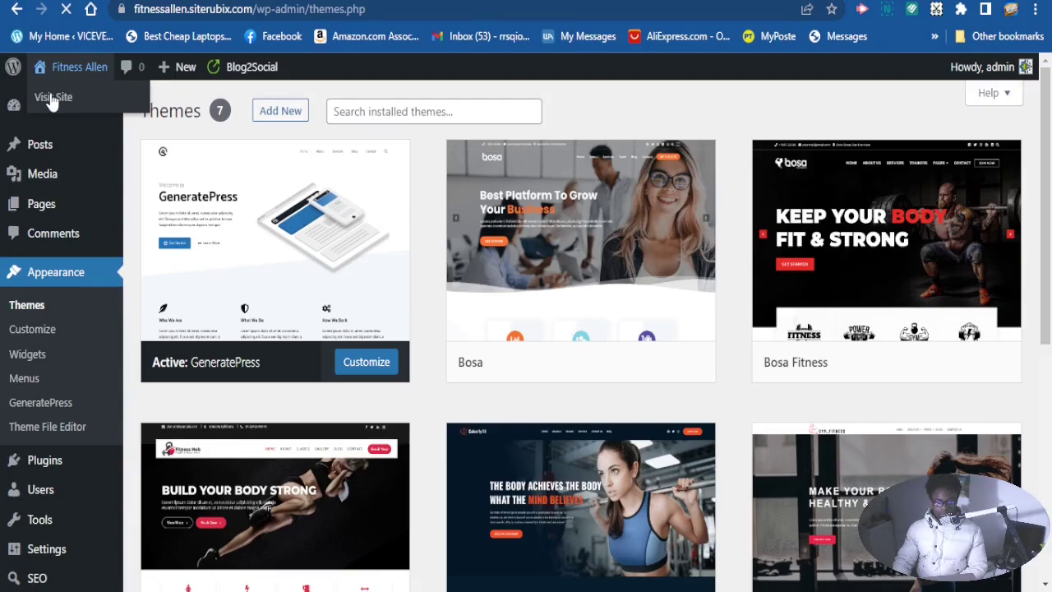
{"action": "left_click", "coordinate": [52, 98]}
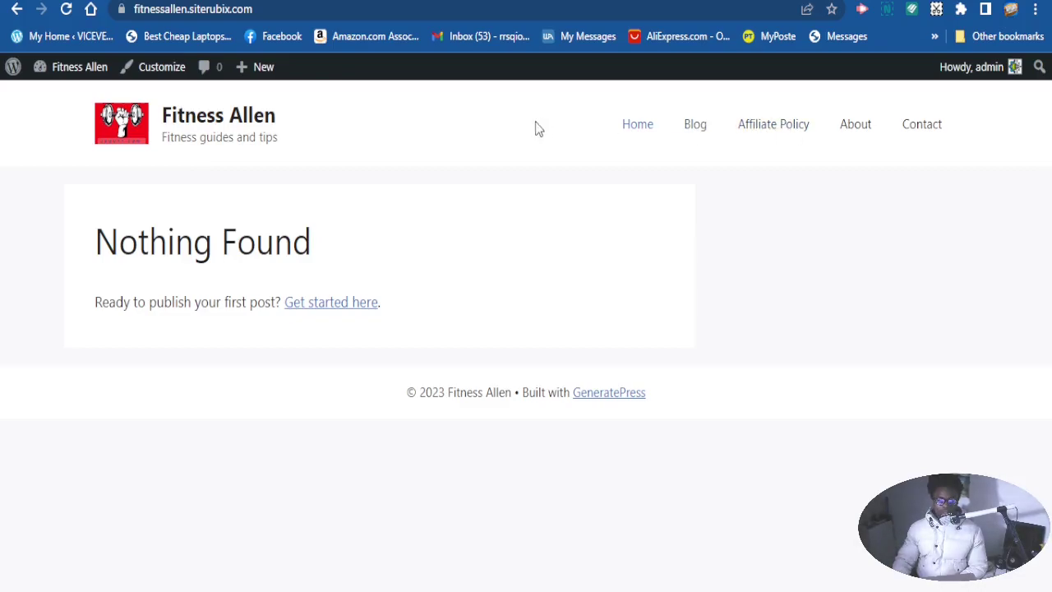
{"action": "left_click", "coordinate": [255, 123]}
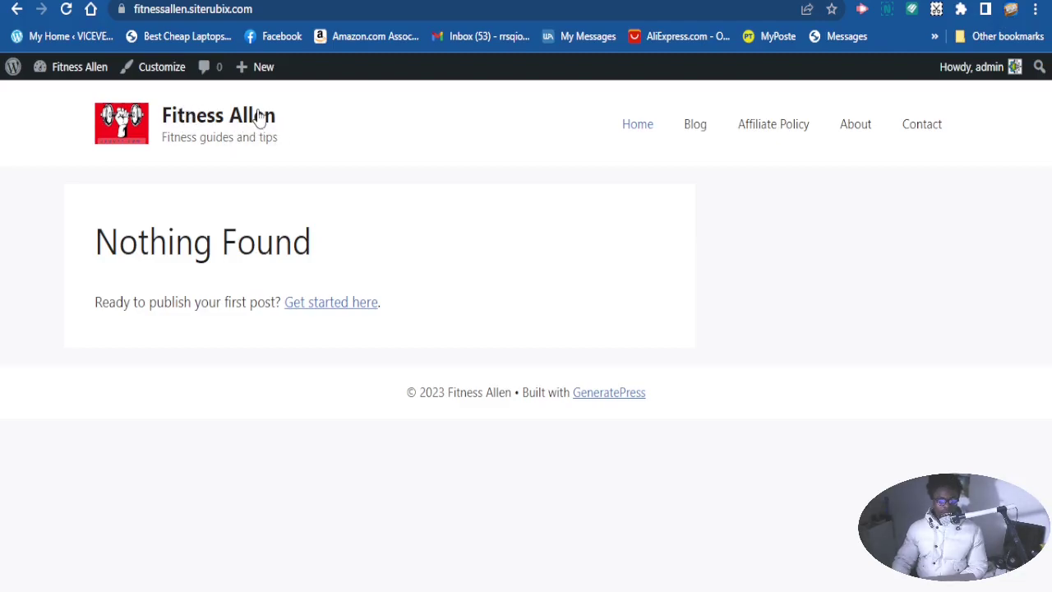
{"action": "mouse_move", "coordinate": [61, 75]}
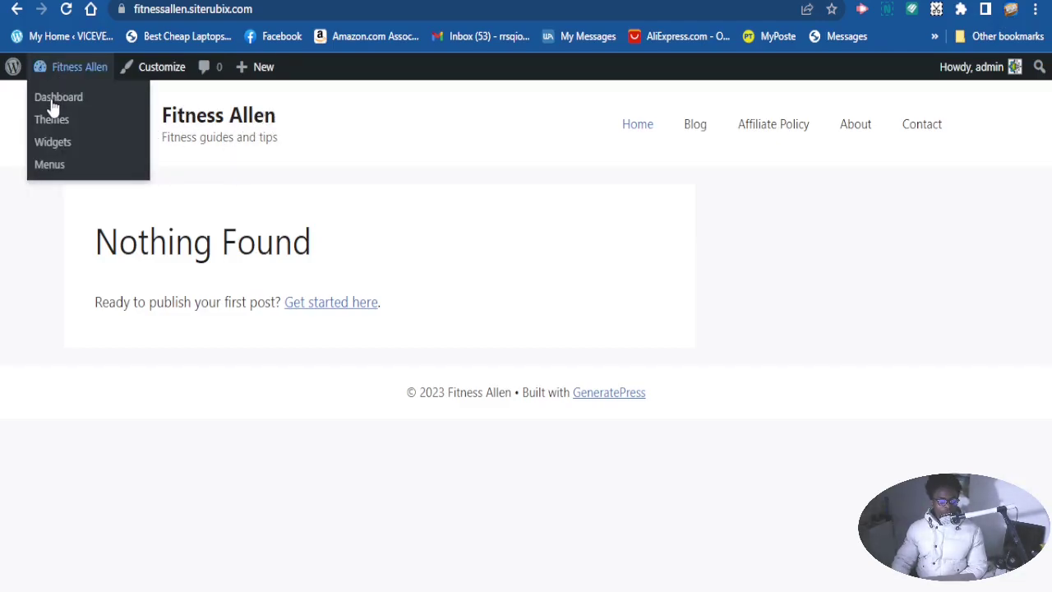
{"action": "left_click", "coordinate": [54, 102]}
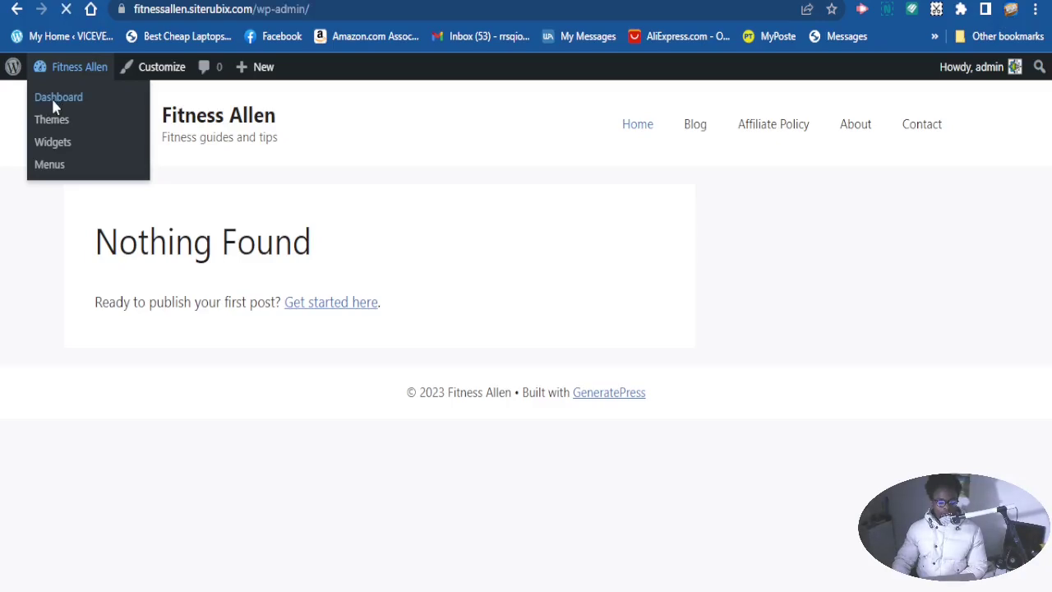
- Open Settings > General, showing Site Title 'Fitness Allen' and tagline 'Fitness guides and tips'
{"action": "scroll", "coordinate": [54, 296], "scroll_direction": "down", "scroll_amount": 2}
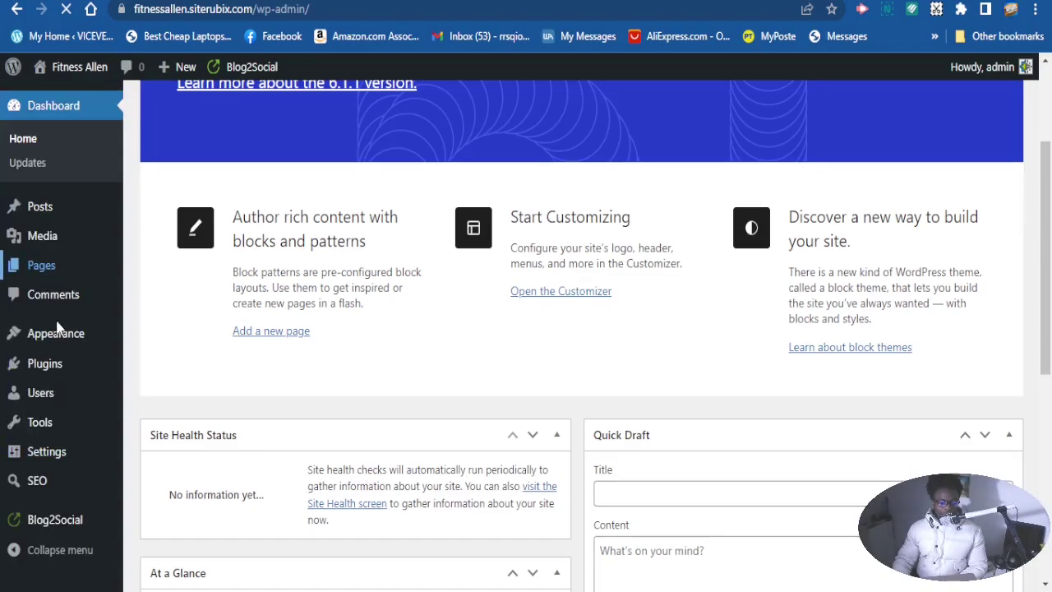
{"action": "scroll", "coordinate": [47, 380], "scroll_direction": "down", "scroll_amount": 3}
{"action": "mouse_move", "coordinate": [45, 463]}
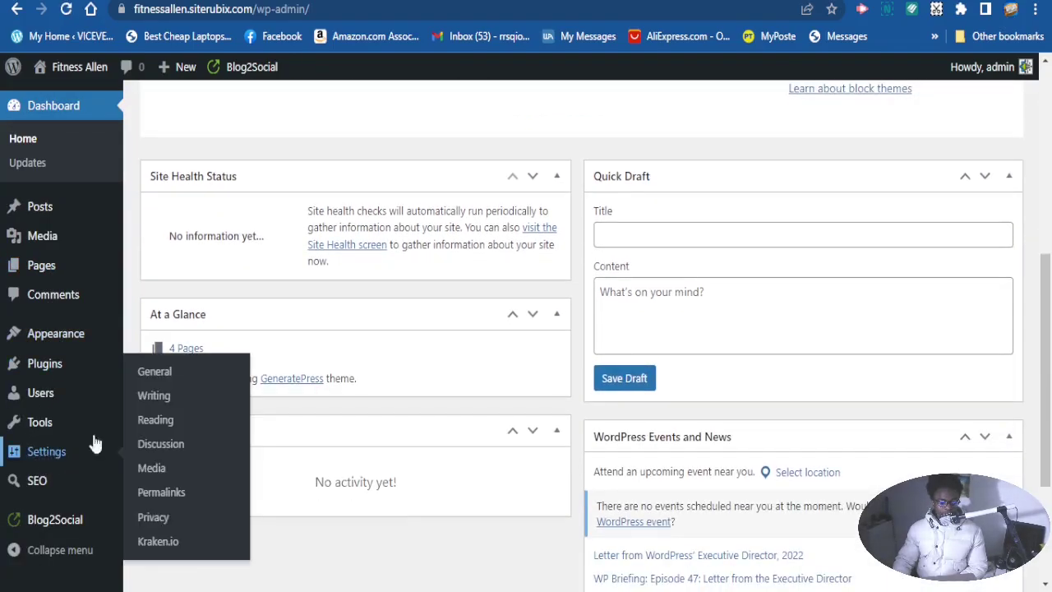
{"action": "scroll", "coordinate": [156, 385], "scroll_direction": "down", "scroll_amount": 1}
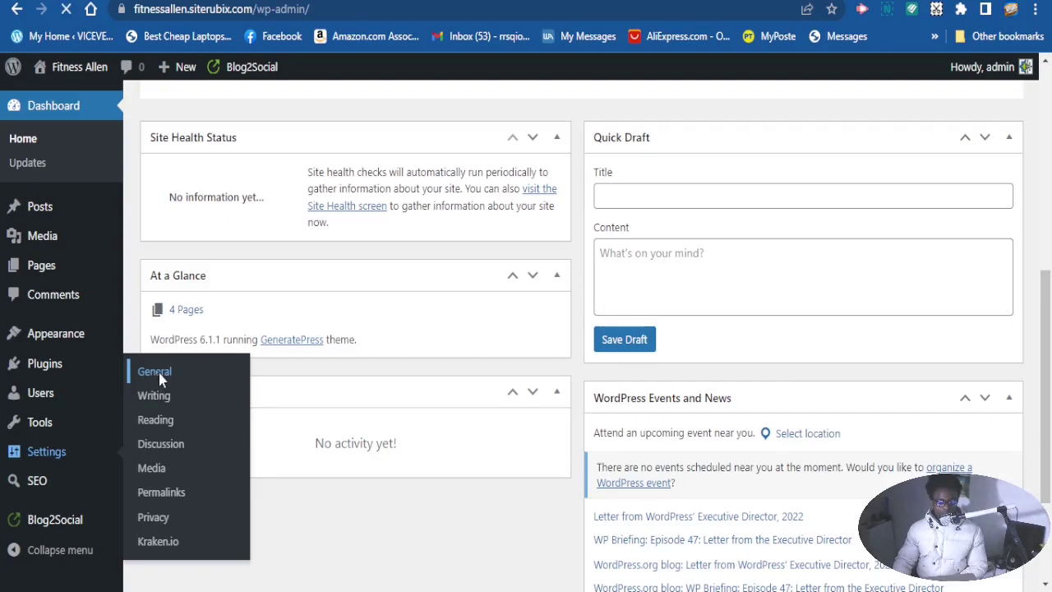
{"action": "left_click", "coordinate": [159, 373]}
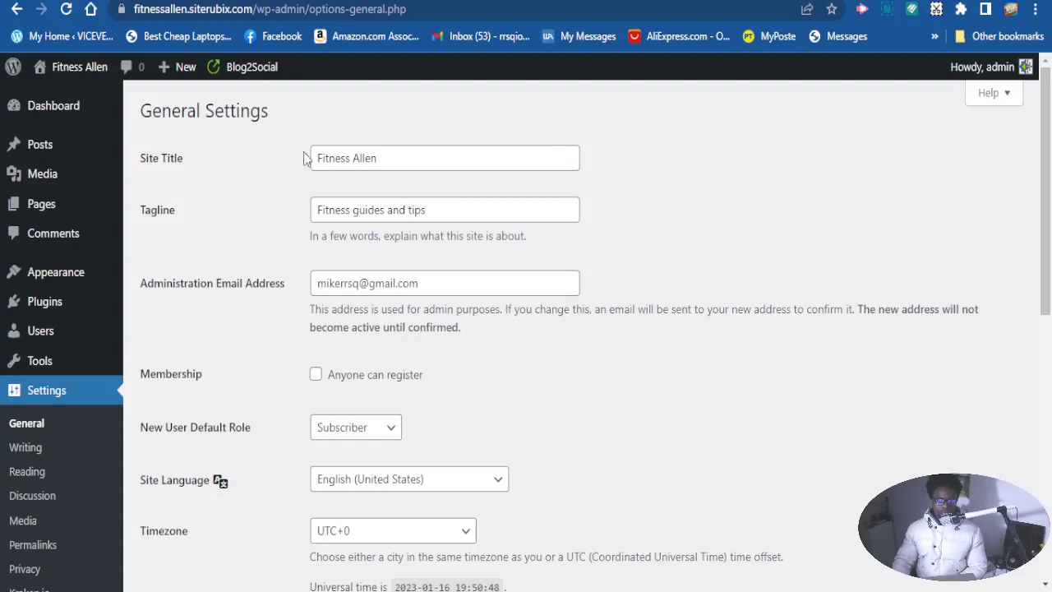
- Replace the tagline 'Fitness guides and tips' with 'Just for the Taste of Fitness.', leaving the Site Title unchanged
{"action": "left_click", "coordinate": [384, 158]}
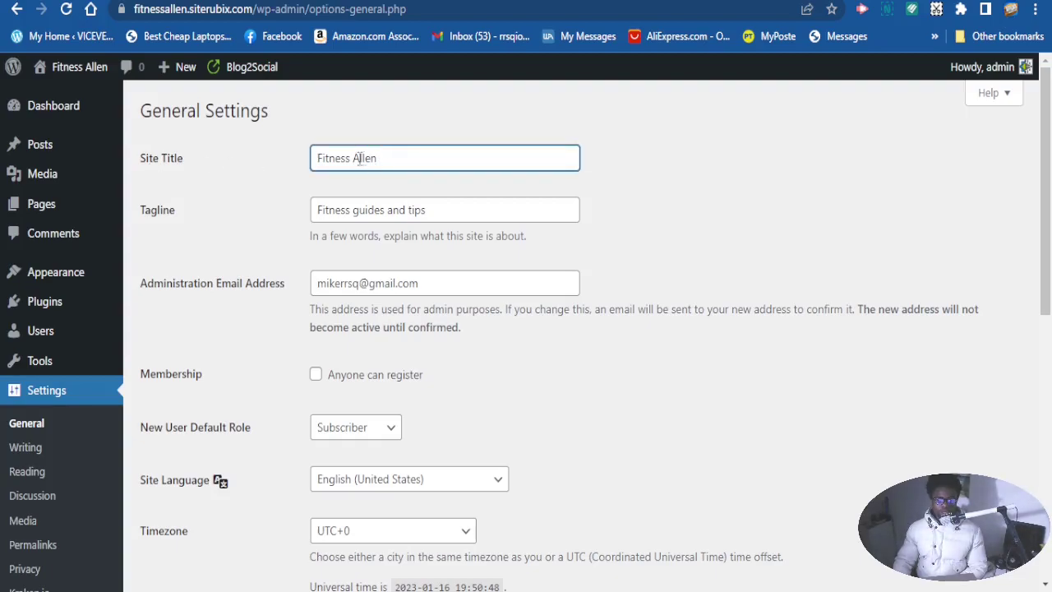
{"action": "left_click_drag", "start_coordinate": [380, 158], "coordinate": [312, 160]}
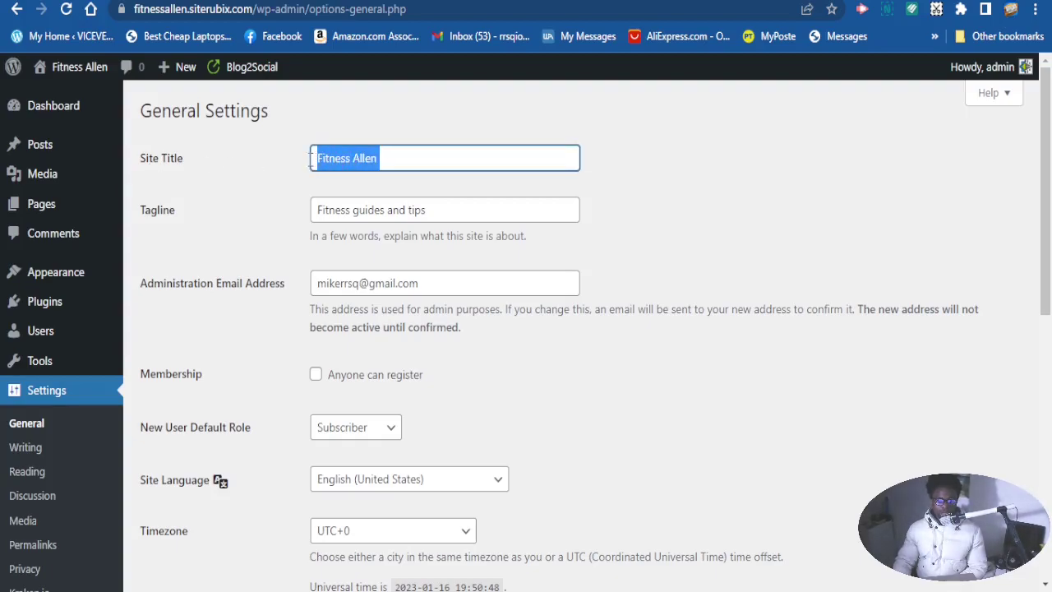
{"action": "left_click", "coordinate": [322, 210]}
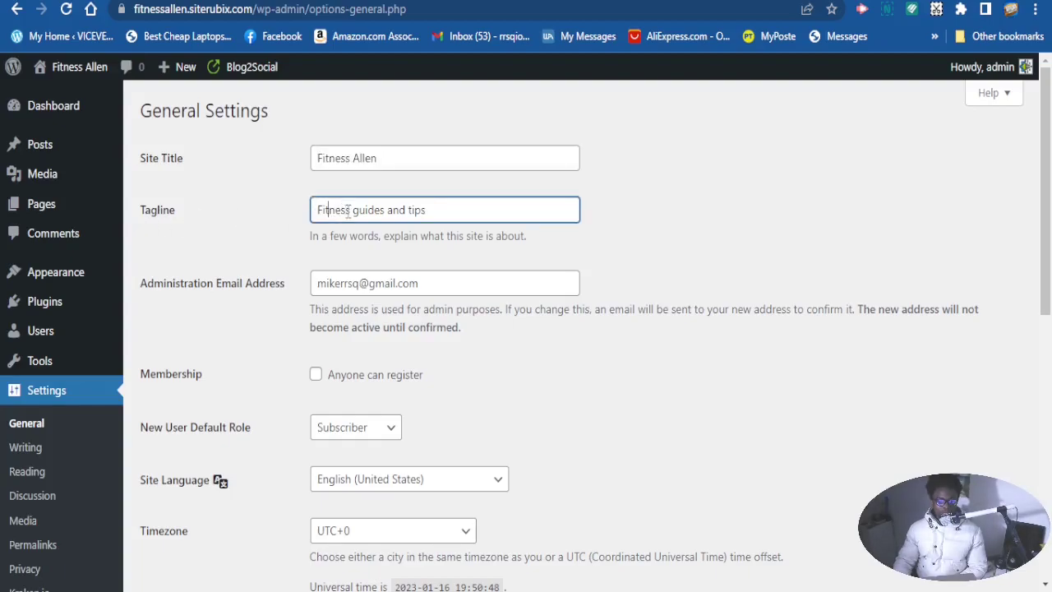
{"action": "left_click_drag", "start_coordinate": [452, 210], "coordinate": [273, 219]}
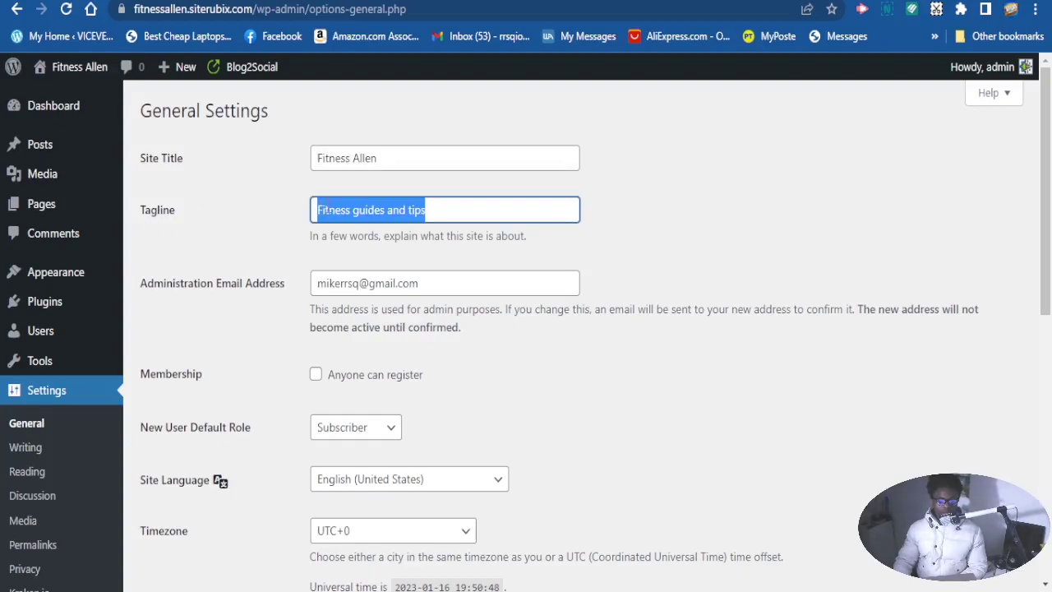
{"action": "type", "text": "Just for the Taste of Fitness Allen  ."}
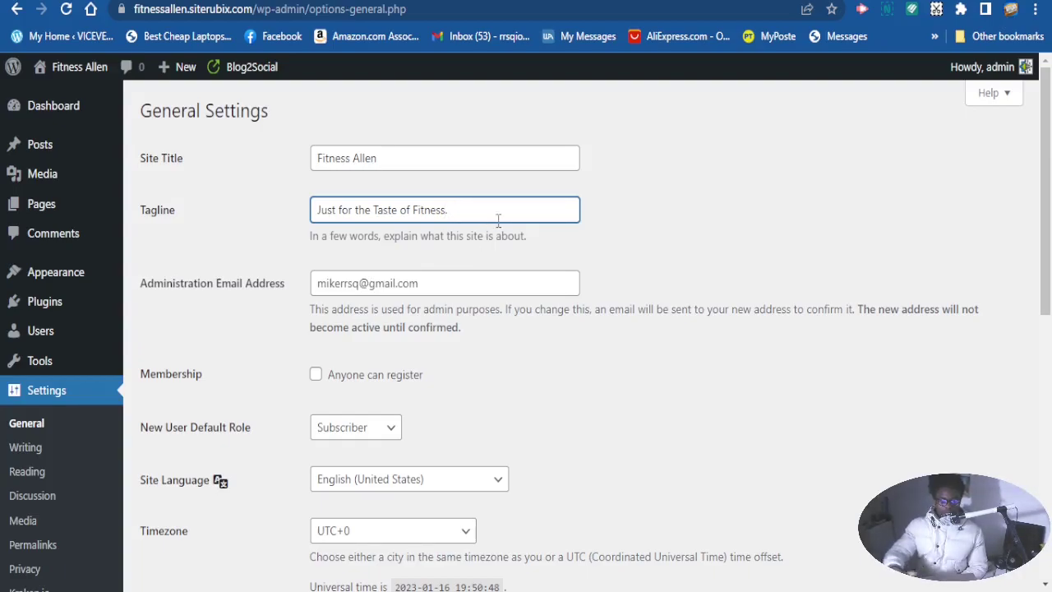
- Leave the administration email as is and review the timezone, date format, time format and week-start settings below
{"action": "left_click", "coordinate": [326, 281]}
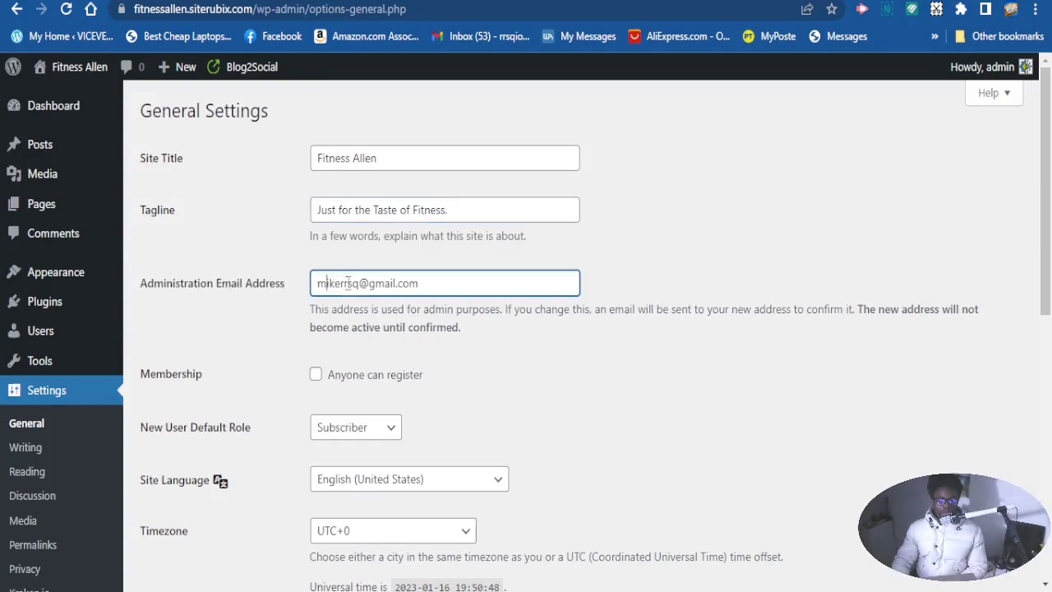
{"action": "left_click_drag", "start_coordinate": [434, 284], "coordinate": [288, 287]}
{"action": "left_click", "coordinate": [346, 284]}
{"action": "scroll", "coordinate": [338, 289], "scroll_direction": "down", "scroll_amount": 1}
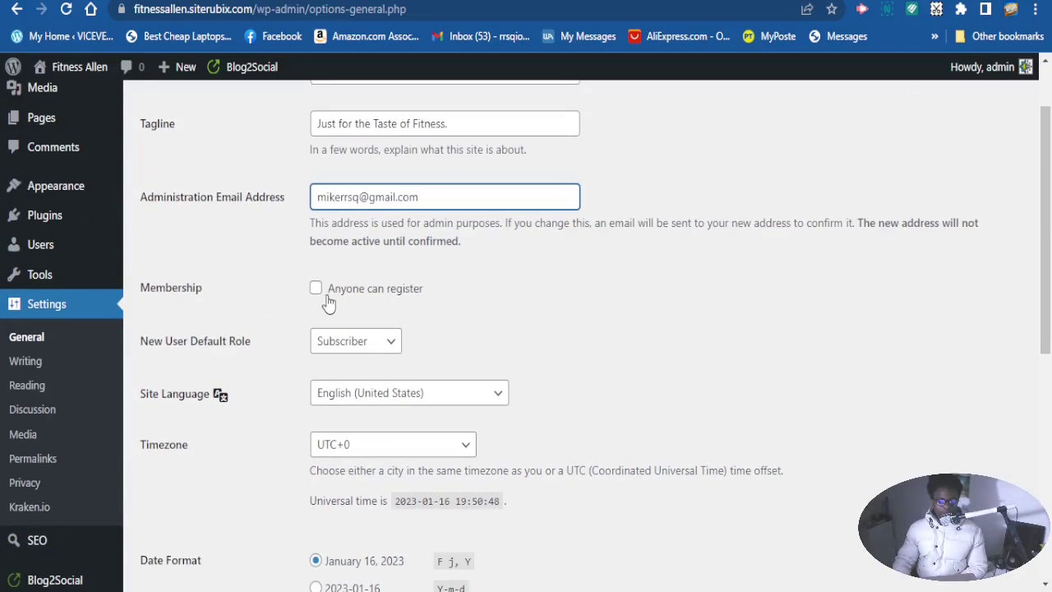
{"action": "scroll", "coordinate": [394, 302], "scroll_direction": "down", "scroll_amount": 1}
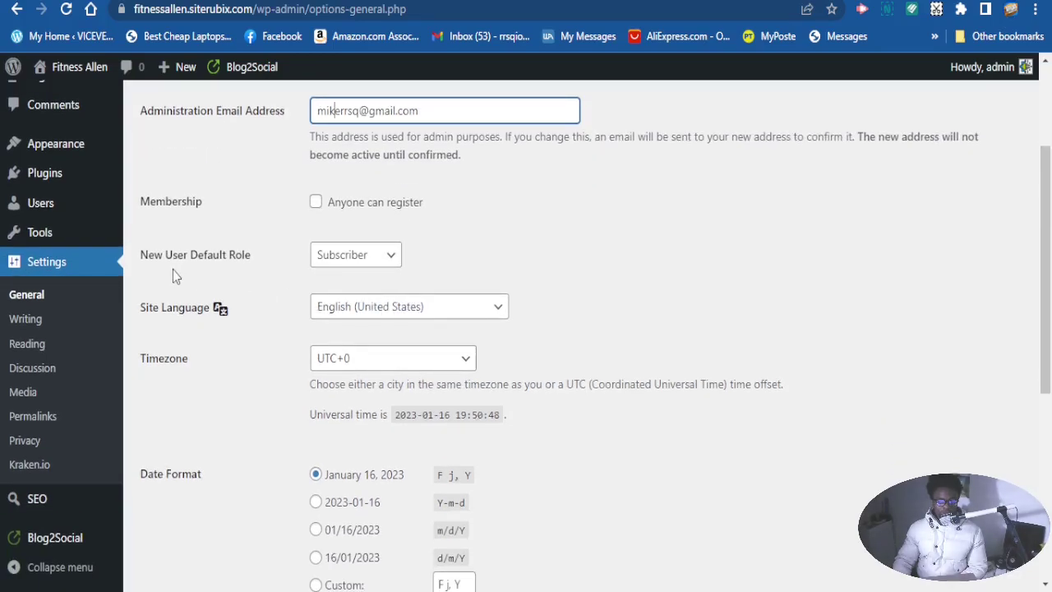
{"action": "scroll", "coordinate": [378, 271], "scroll_direction": "down", "scroll_amount": 1}
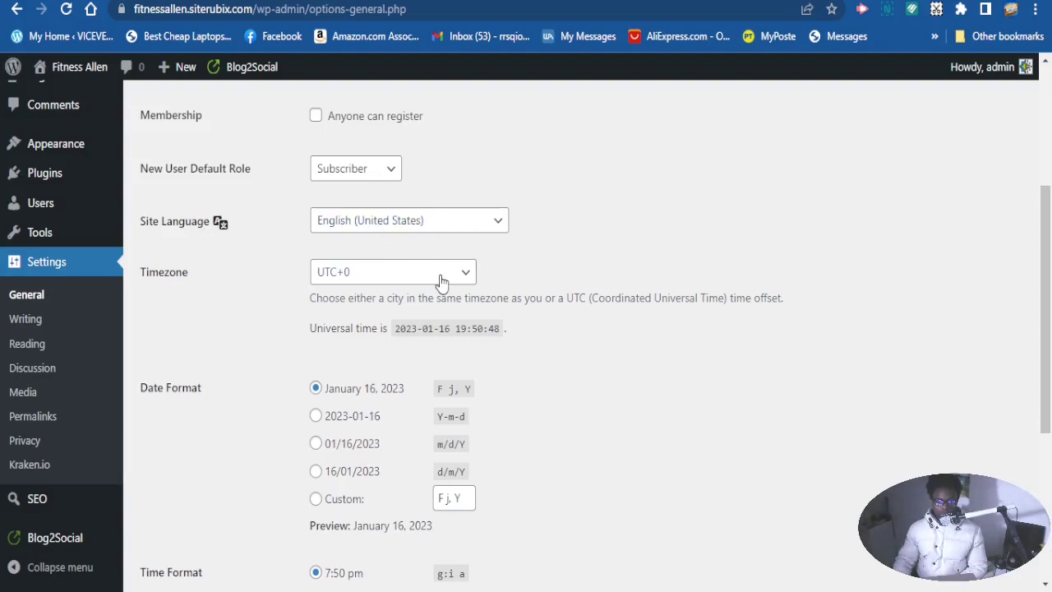
{"action": "scroll", "coordinate": [441, 282], "scroll_direction": "down", "scroll_amount": 2}
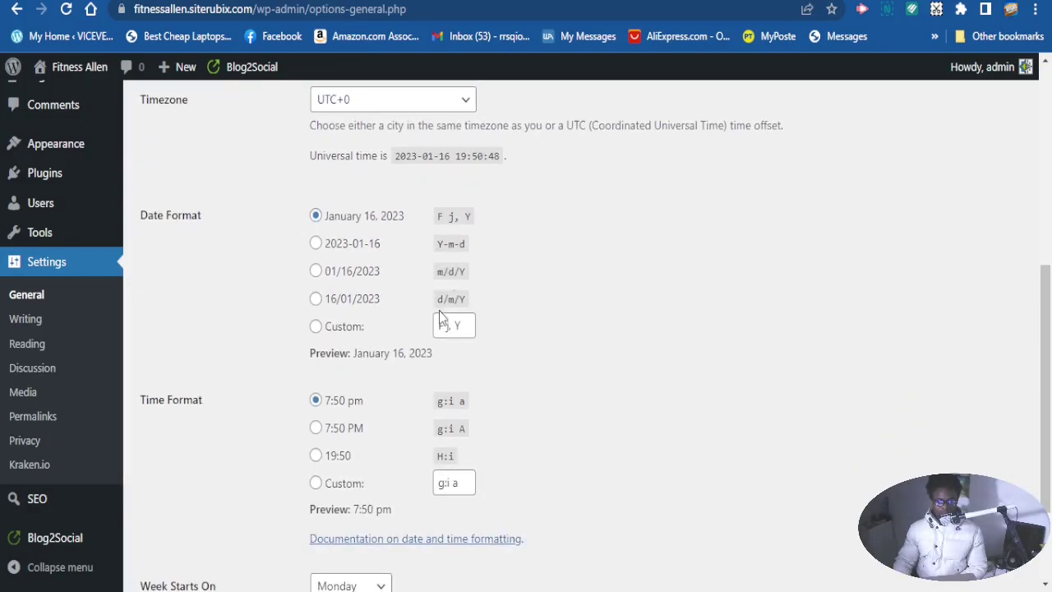
{"action": "scroll", "coordinate": [442, 320], "scroll_direction": "down", "scroll_amount": 1}
{"action": "scroll", "coordinate": [442, 321], "scroll_direction": "down", "scroll_amount": 1}
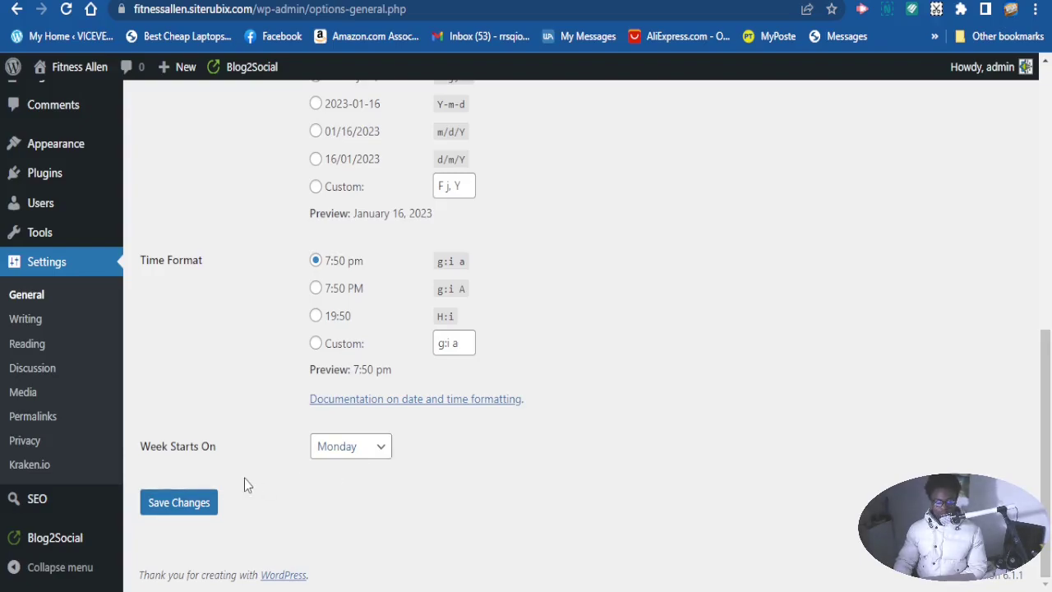
- Save the General Settings and visit the live site to confirm the new tagline in the header
{"action": "left_click", "coordinate": [202, 515]}
{"action": "left_click", "coordinate": [183, 505]}
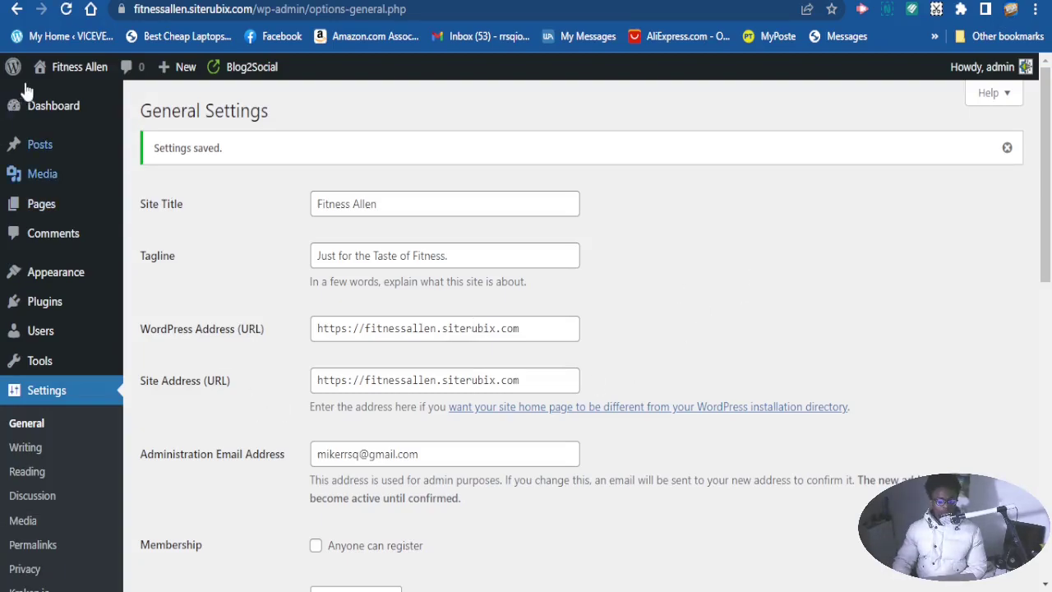
{"action": "mouse_move", "coordinate": [39, 70]}
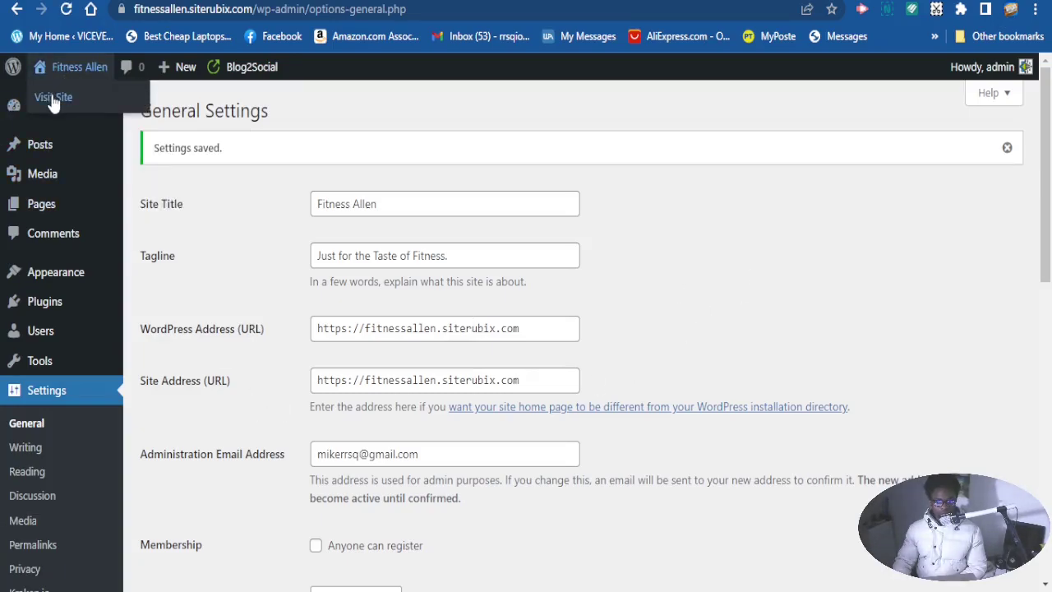
{"action": "left_click", "coordinate": [53, 98]}
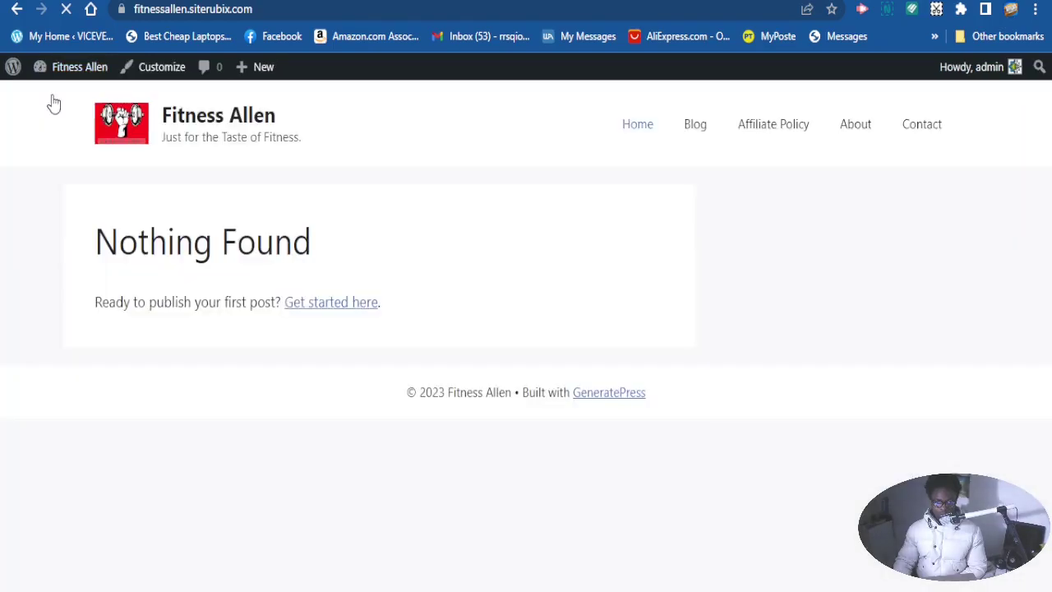